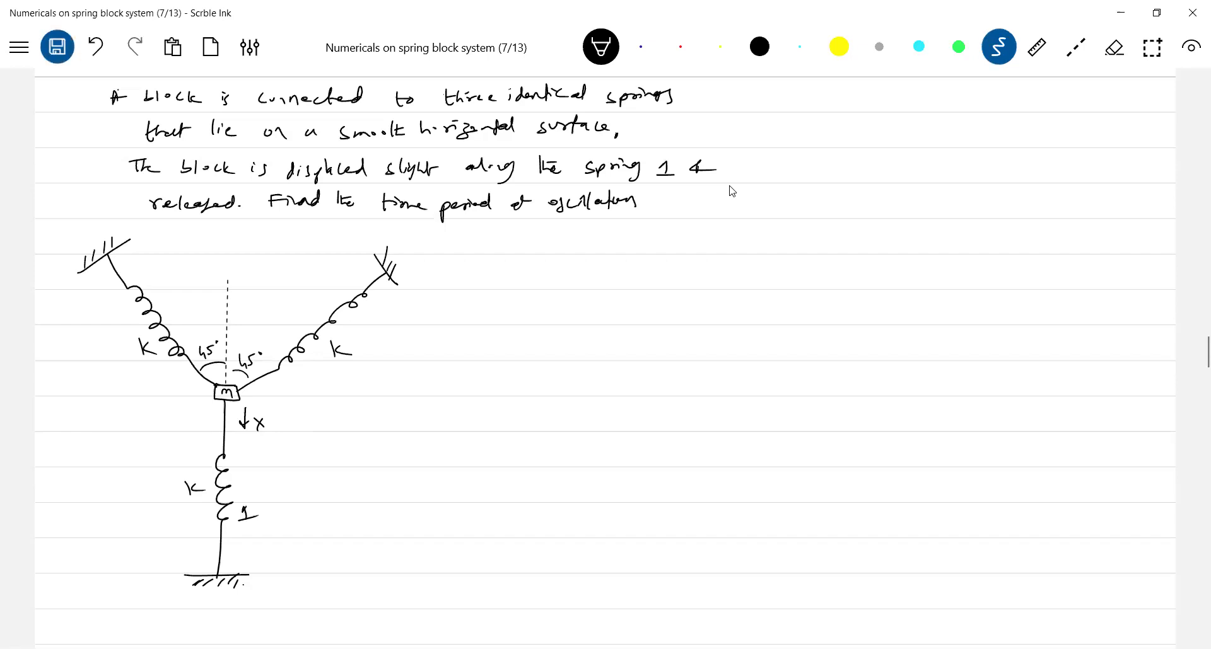
Step: Save the notes, write 2 and 3 beside the slanted springs, and switch to view-only mode
key(Return)
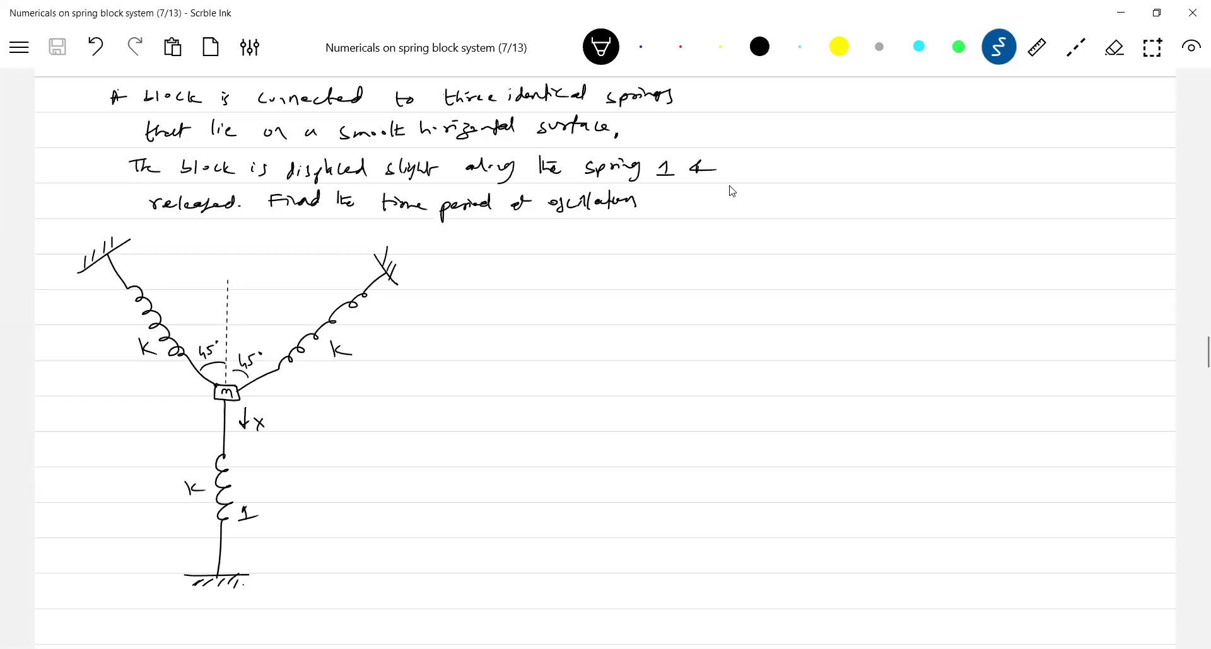
drag(109, 323, 125, 323)
drag(301, 306, 301, 317)
key(ctrl+r)
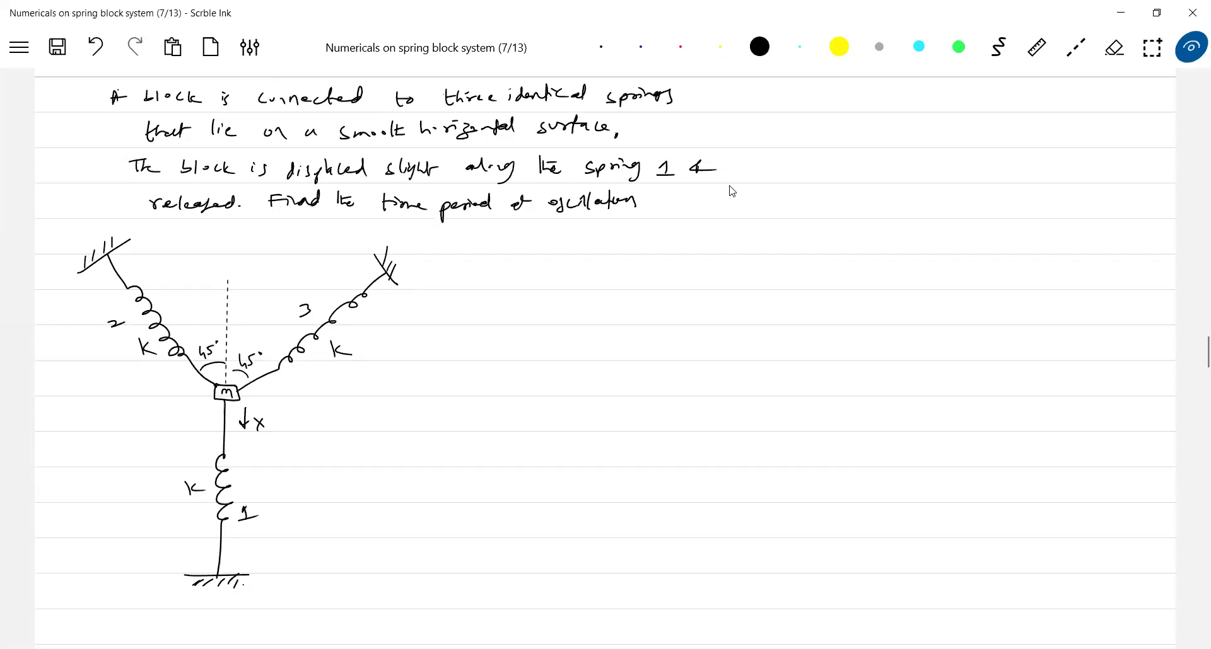
Step: Draw a black dashed arm and a red dashed arm for the displaced spring
click(1074, 49)
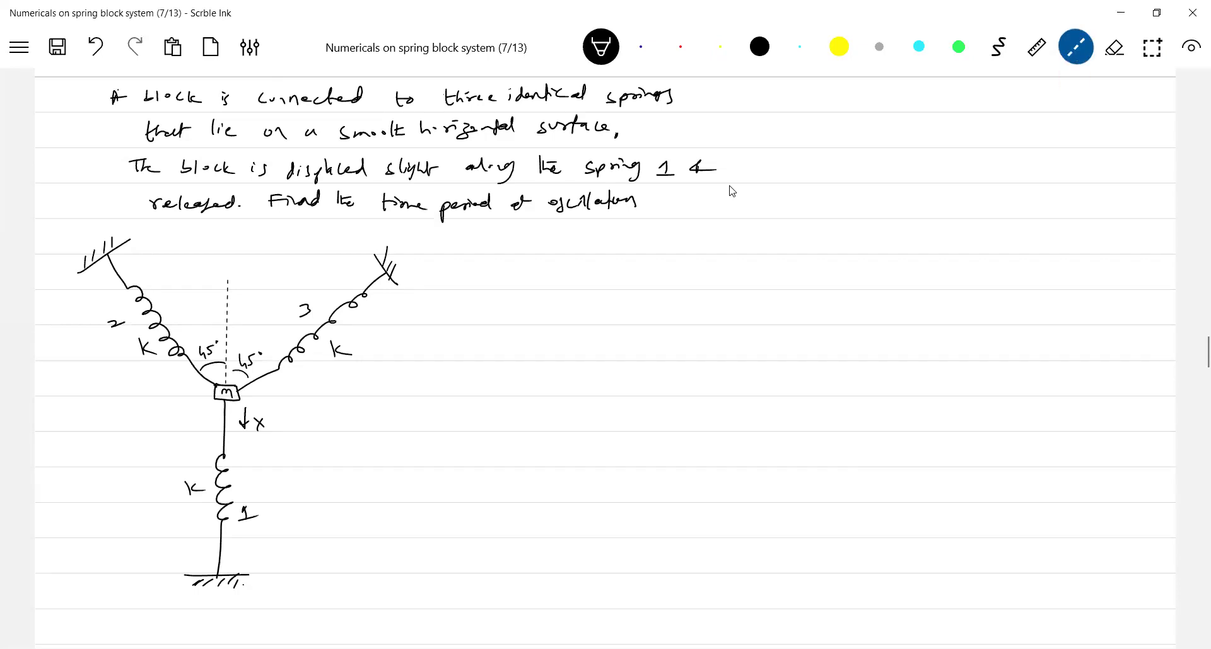
mouse_move(485, 289)
mouse_down()
mouse_move(605, 425)
mouse_move(729, 296)
mouse_up()
click(680, 47)
click(1075, 47)
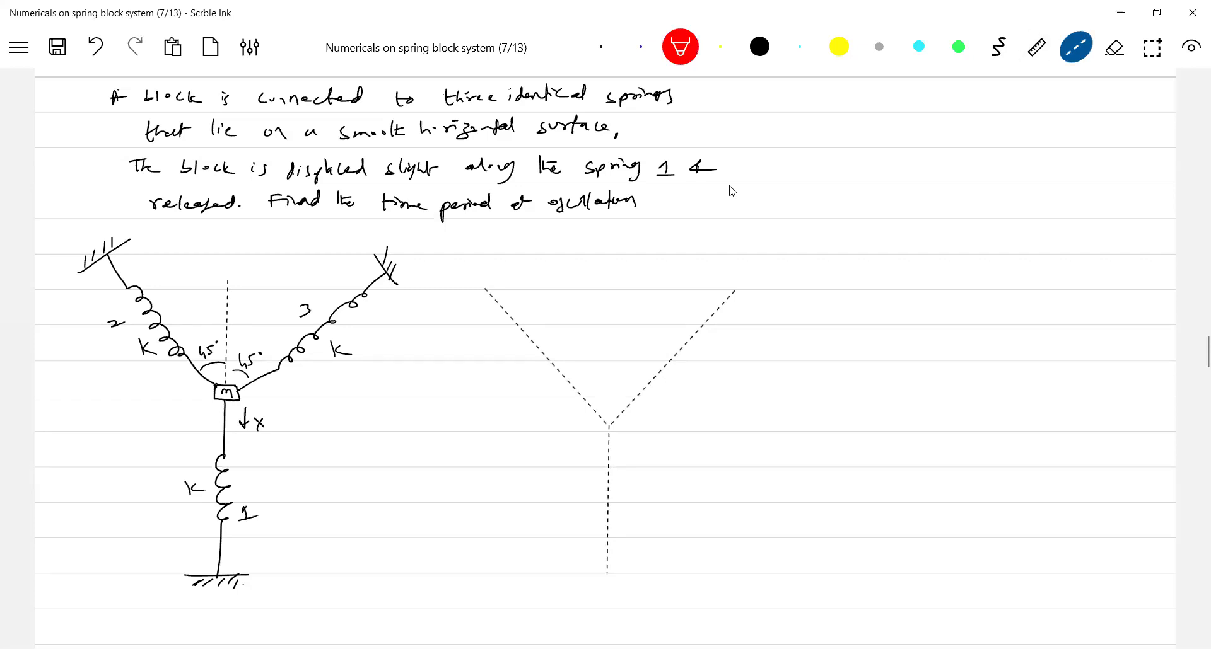
mouse_move(541, 397)
mouse_down()
mouse_move(598, 463)
mouse_move(672, 394)
mouse_move(735, 291)
mouse_up()
Step: Return to the freehand pen with black ink
key(ctrl+6)
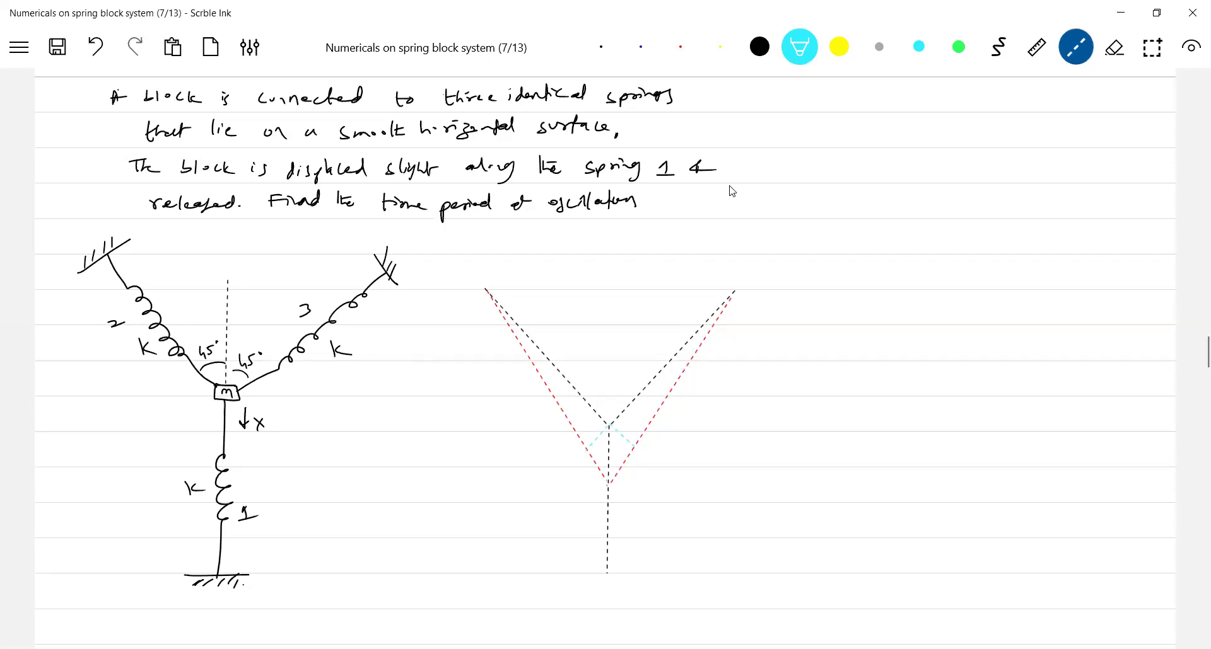
key(p)
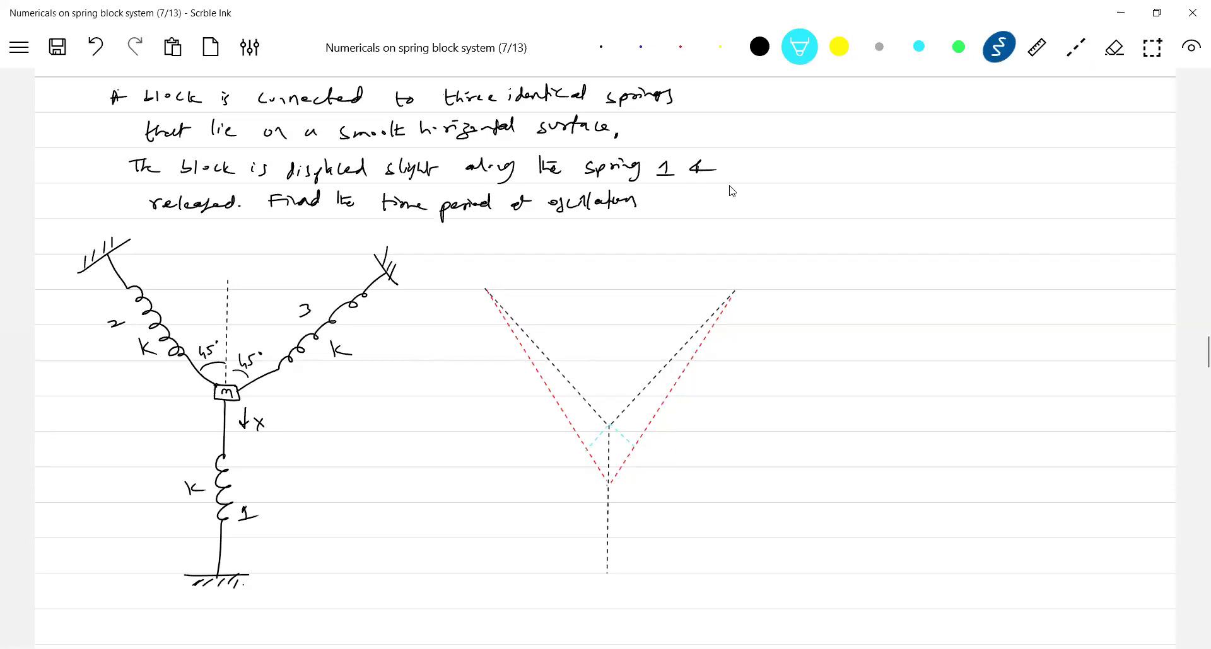
key(ctrl+3)
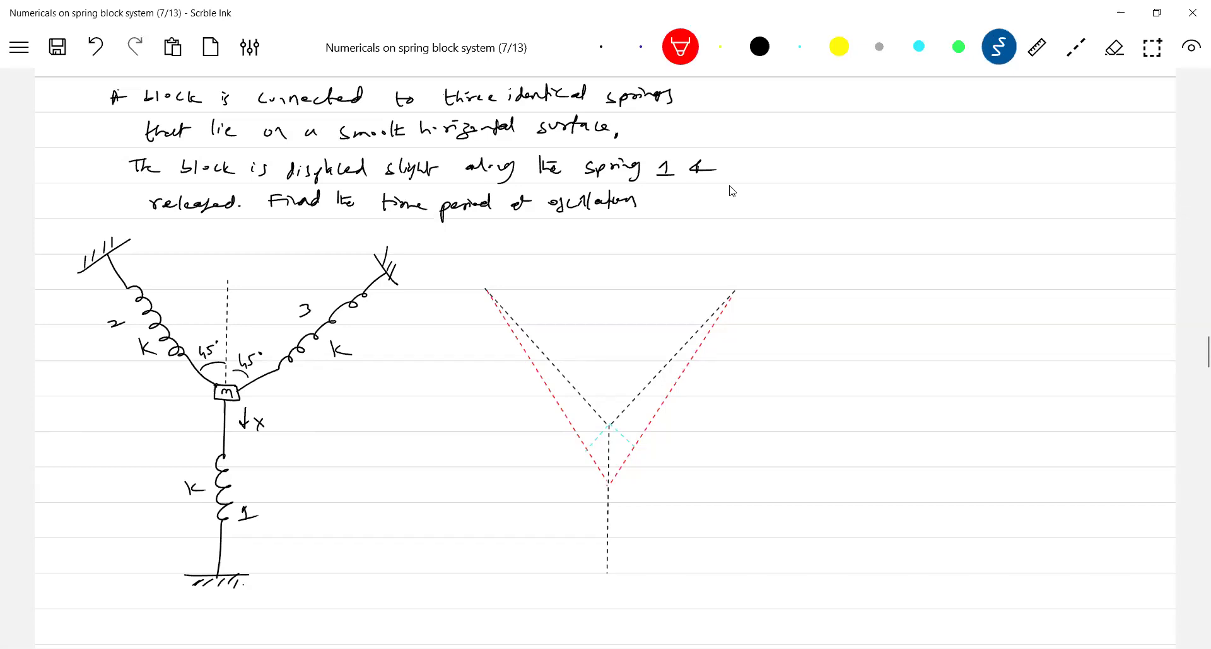
key(ctrl+1)
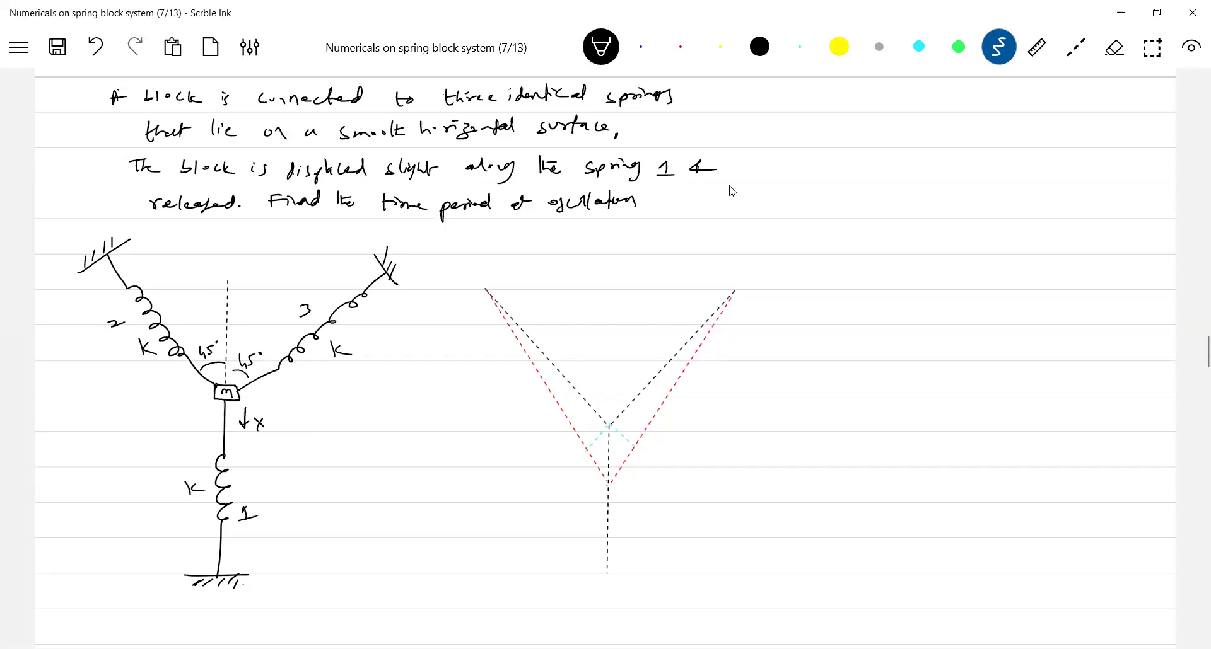
Step: Add the angle mark, θ, stretch label, vertical reference line and block to the sketch, then save
drag(611, 449, 614, 457)
mouse_move(633, 462)
mouse_down()
mouse_move(643, 471)
mouse_move(617, 455)
mouse_up()
drag(608, 380, 609, 398)
drag(616, 458, 600, 459)
drag(606, 485, 614, 488)
key(ctrl+s)
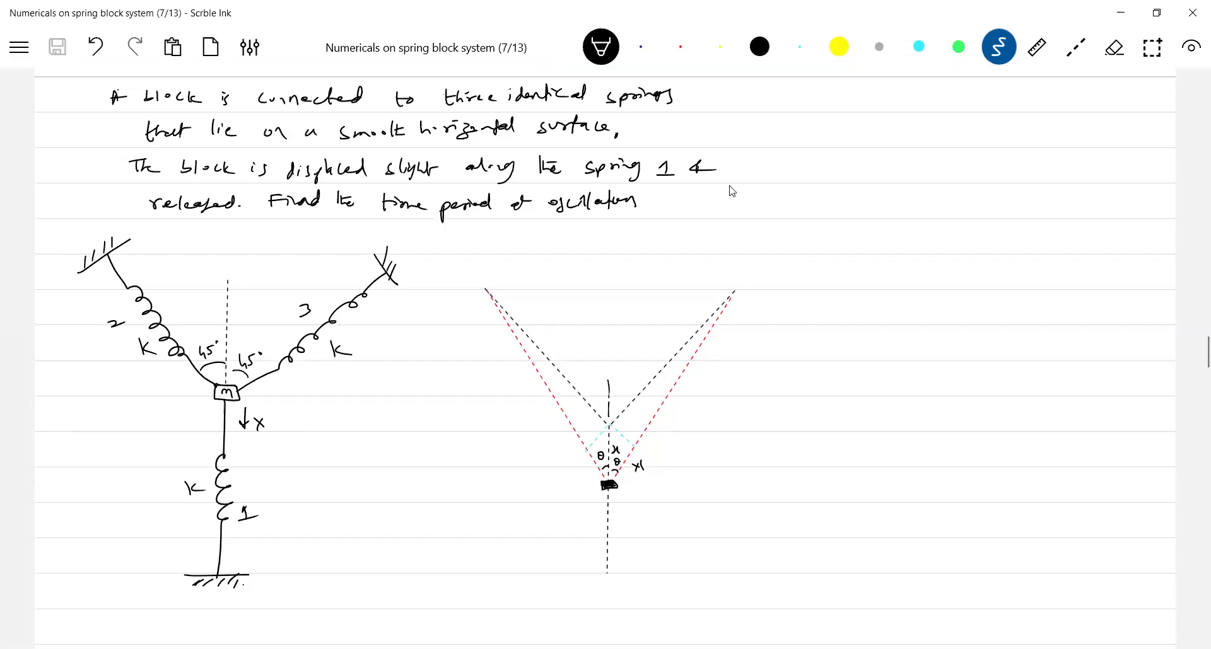
Step: Draw an upward arrow from the block and remove the stray arrowhead on the vertical spring
click(1075, 47)
click(1075, 47)
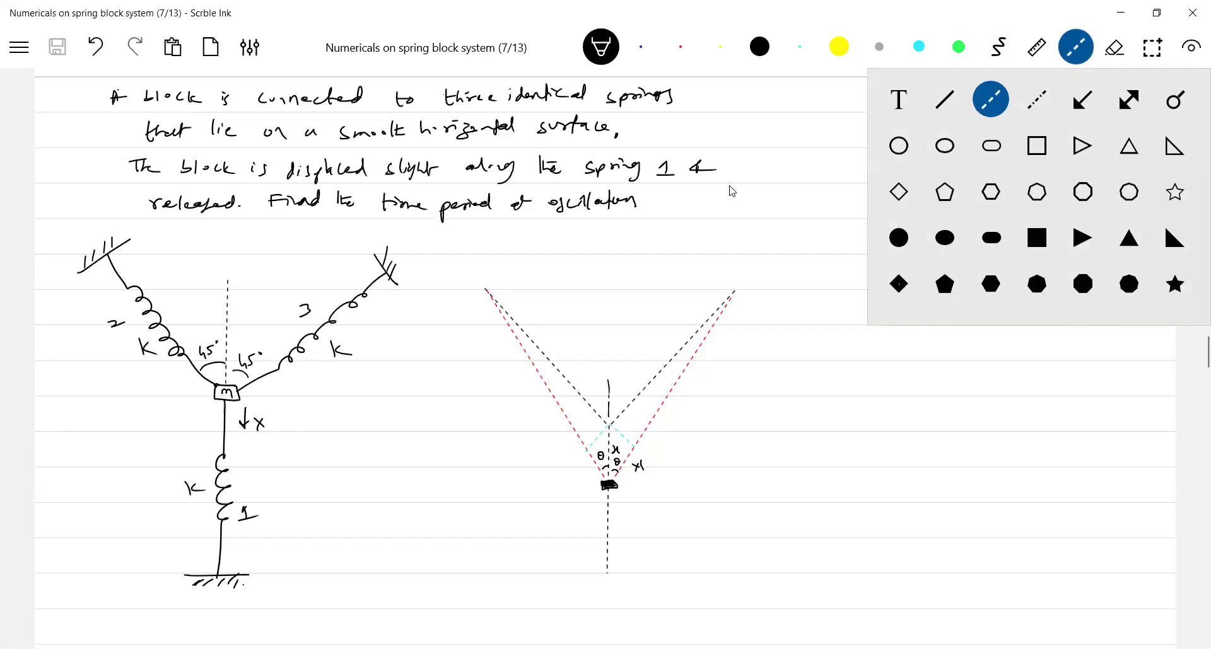
click(1080, 94)
drag(609, 479, 609, 365)
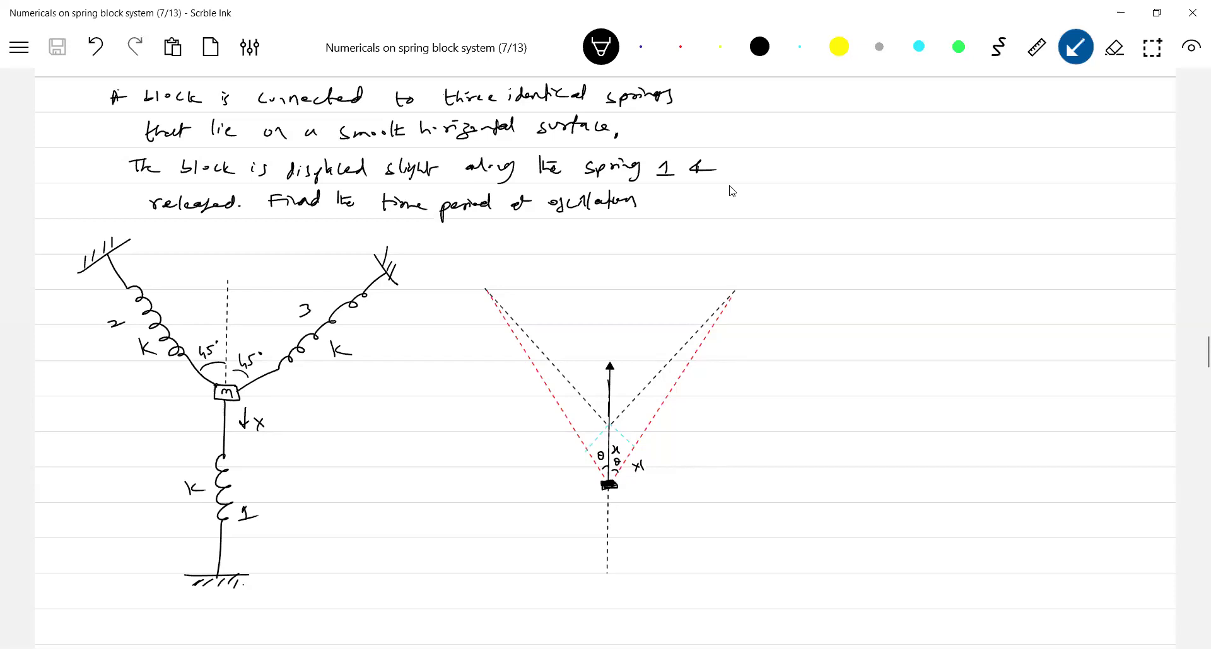
drag(229, 493, 236, 487)
click(998, 47)
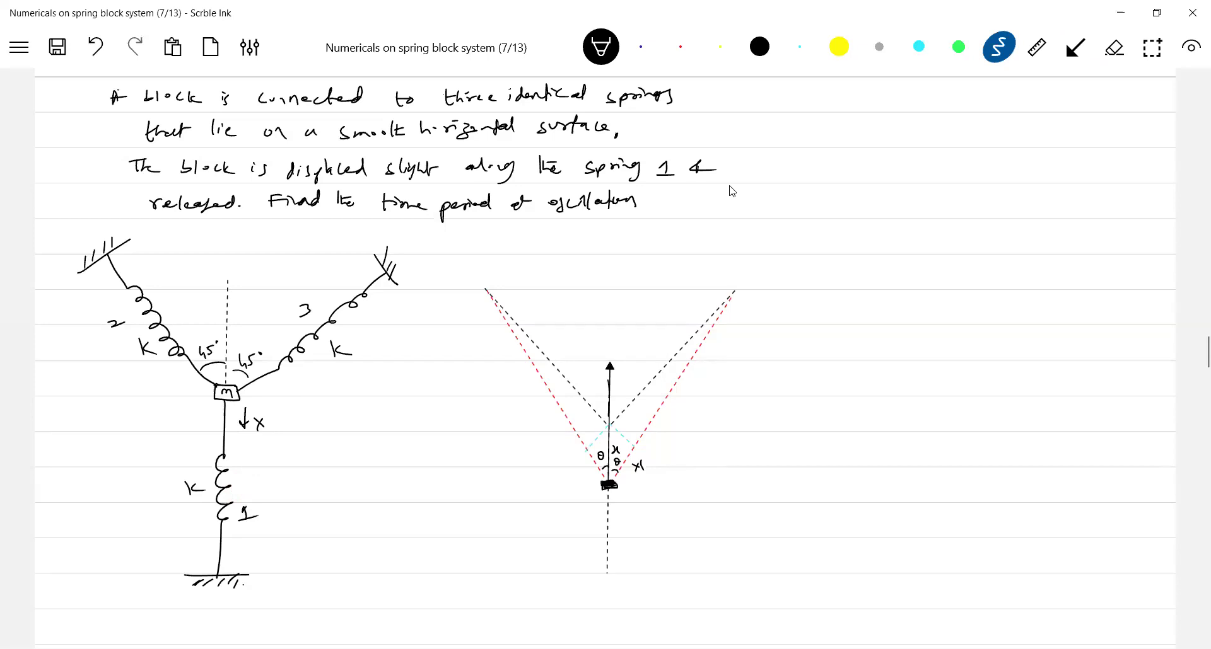
click(1190, 47)
click(226, 395)
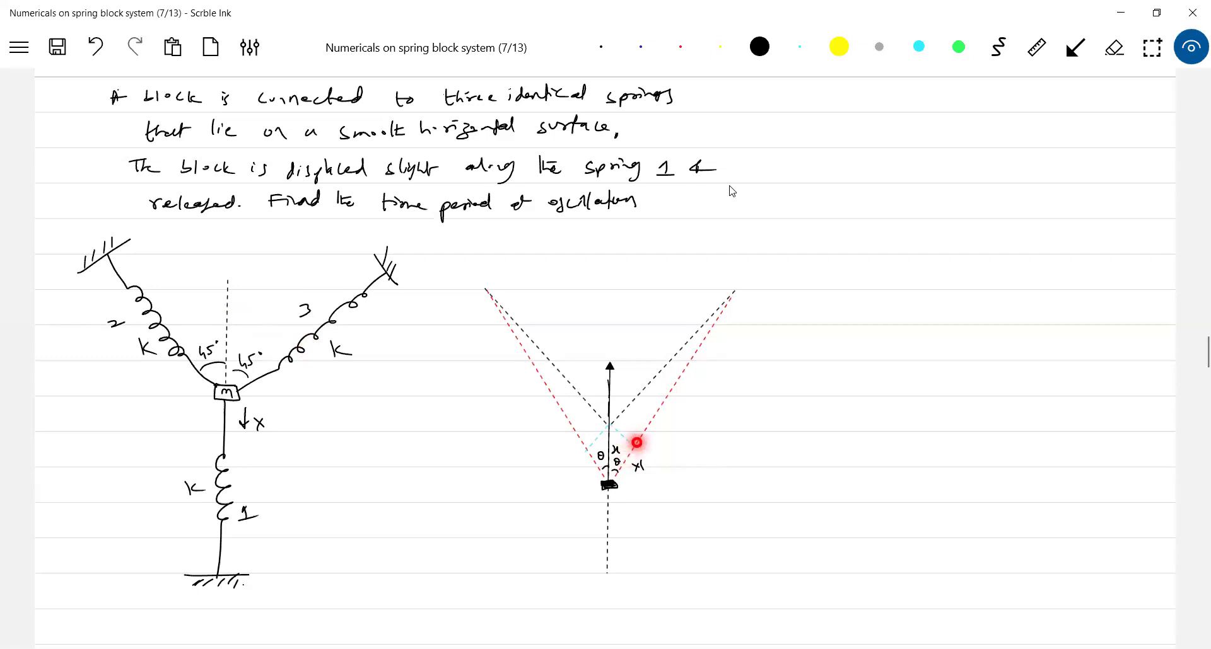
Step: Draw red force arrows from the block along springs 3 and 2
click(681, 47)
click(1075, 46)
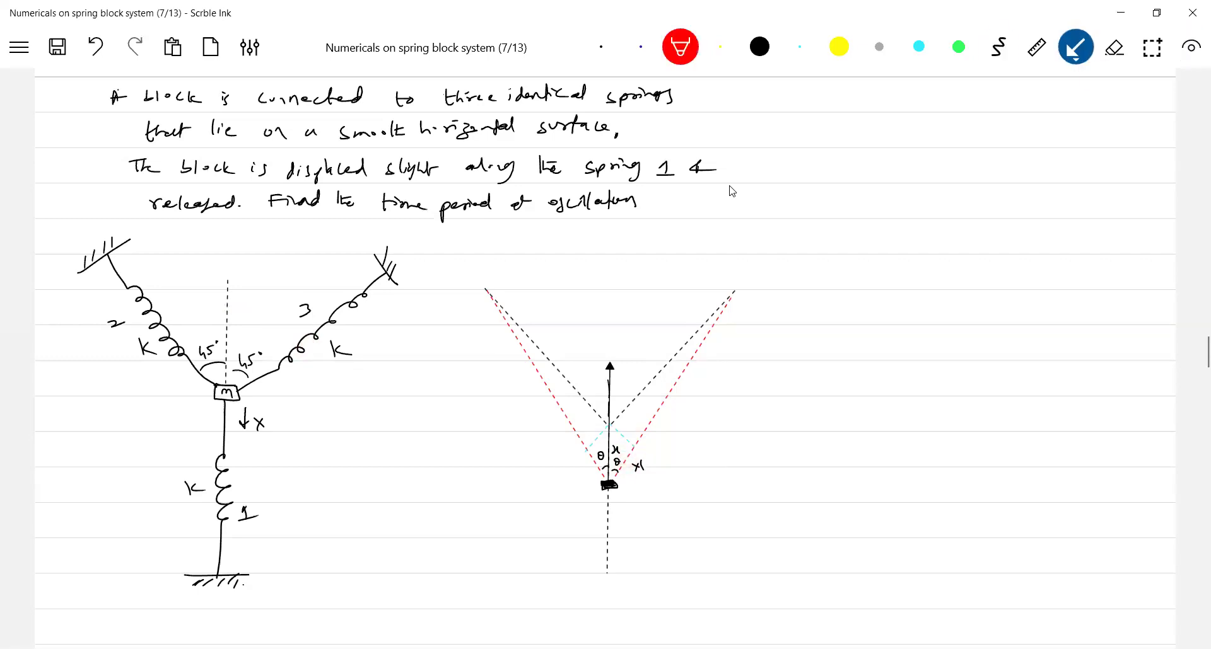
drag(615, 484, 659, 403)
drag(605, 483, 557, 406)
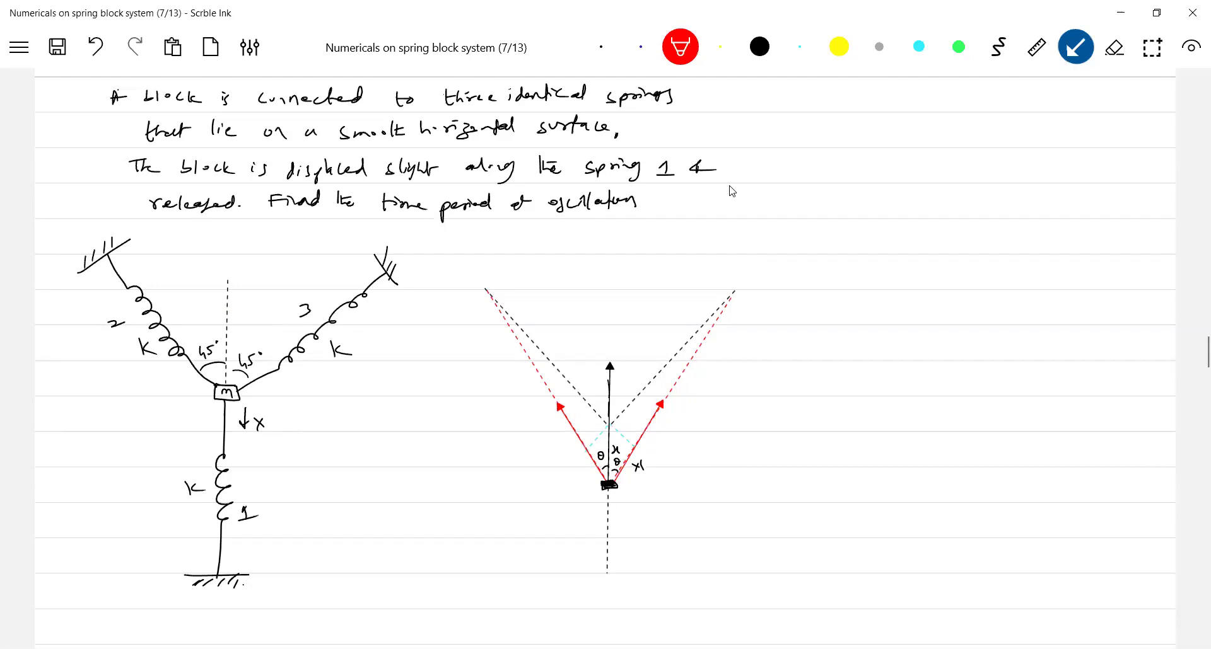
drag(512, 450, 517, 449)
click(998, 47)
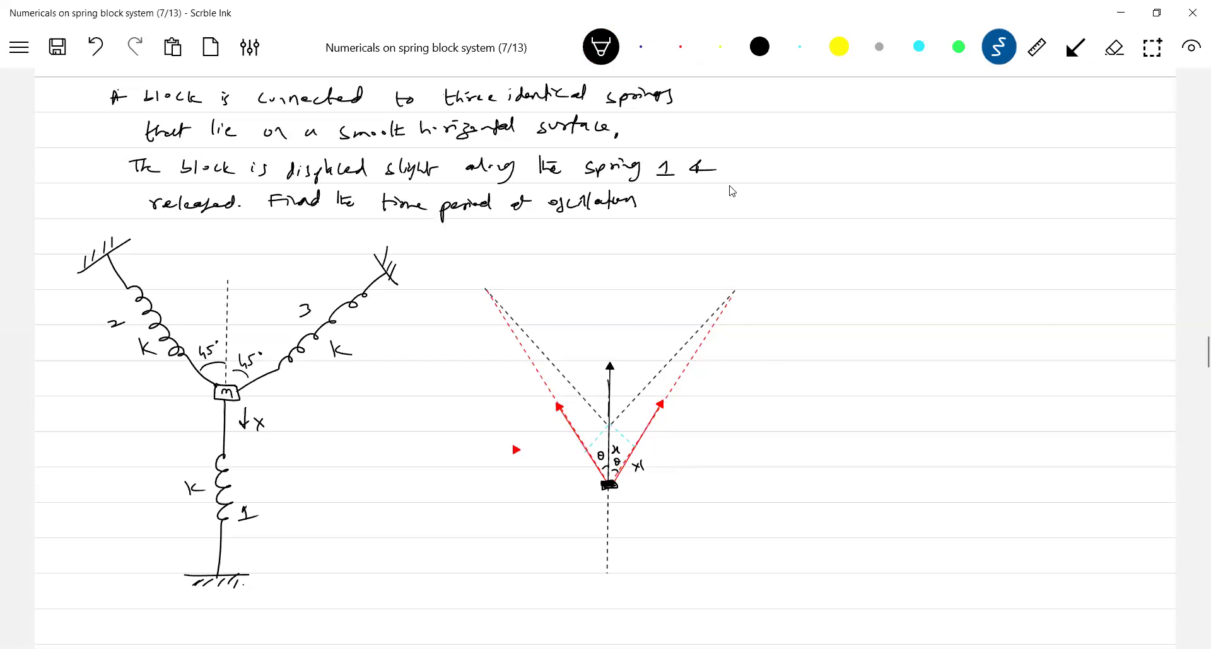
Step: Draw a small right triangle with sides labelled x and x' and angle θ
drag(367, 433, 364, 522)
drag(369, 431, 417, 488)
drag(366, 533, 416, 487)
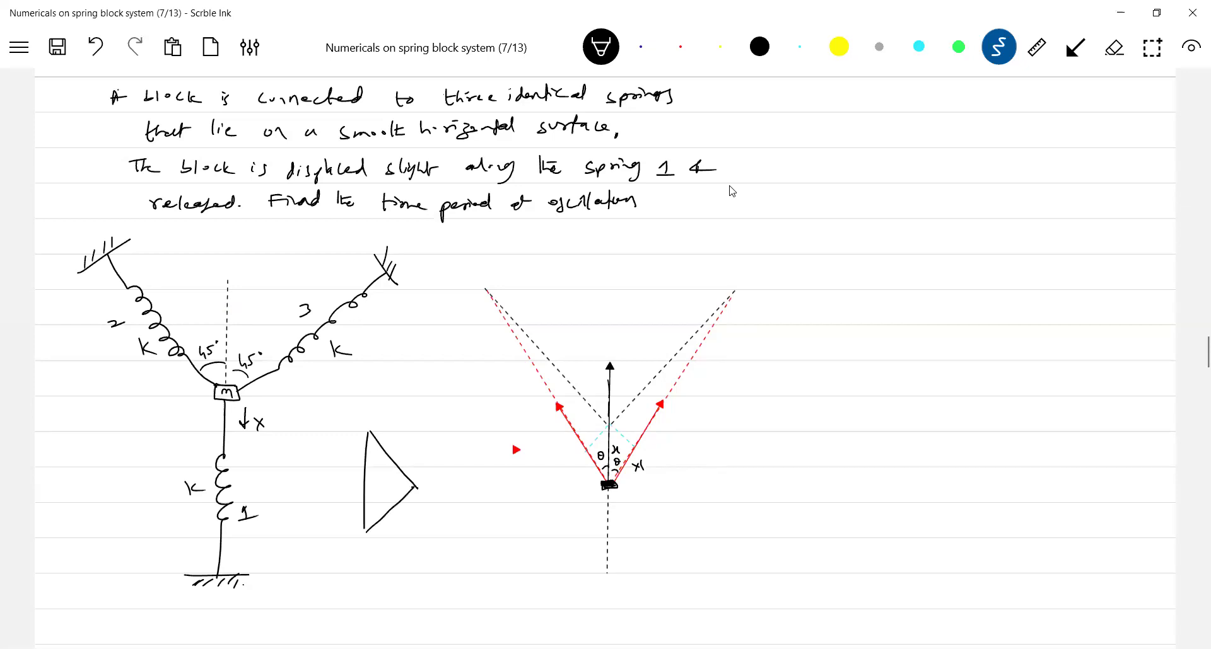
drag(365, 516, 372, 503)
drag(377, 502, 374, 511)
drag(339, 474, 347, 490)
drag(400, 530, 411, 522)
drag(416, 518, 415, 525)
Step: Label x' beside the block and number the sketched springs 1, 2 and 3
mouse_move(579, 472)
mouse_down()
mouse_move(584, 482)
mouse_move(589, 469)
mouse_up()
mouse_move(704, 370)
mouse_down()
mouse_move(722, 378)
mouse_move(700, 381)
mouse_up()
drag(519, 379, 533, 387)
drag(629, 536, 629, 552)
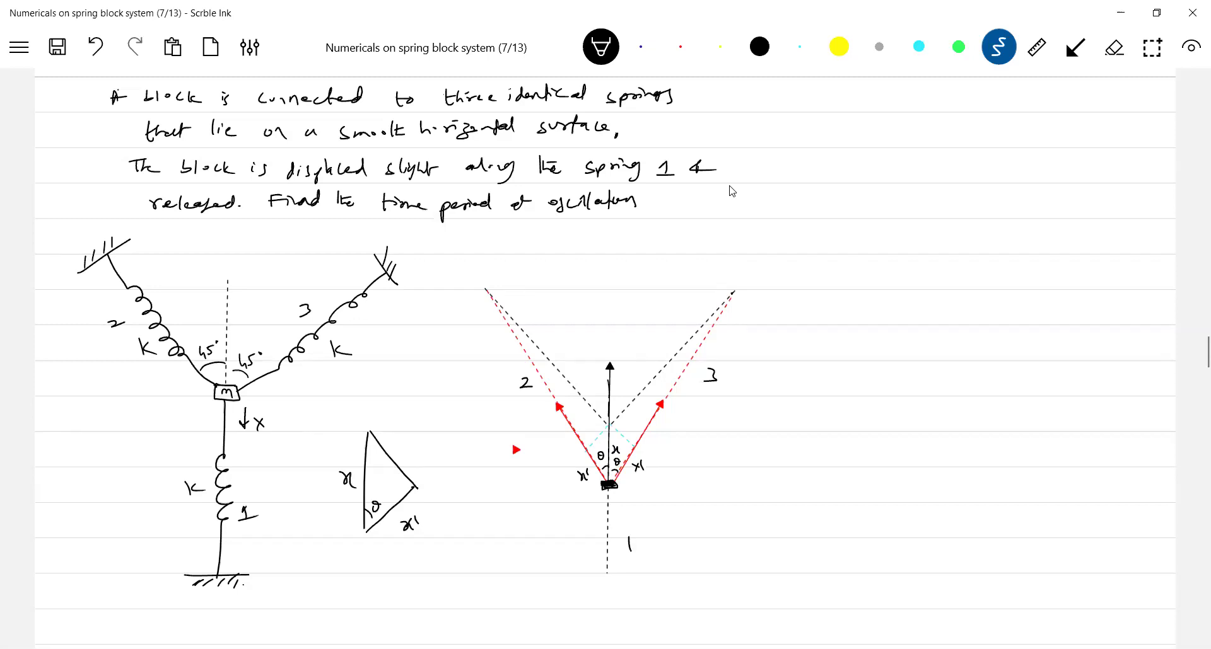
Step: Write the note 'x → compression of spring-1' below the diagram
drag(289, 588, 329, 598)
mouse_move(347, 591)
mouse_down()
mouse_move(343, 607)
mouse_move(467, 590)
mouse_move(552, 605)
mouse_up()
drag(541, 606, 558, 605)
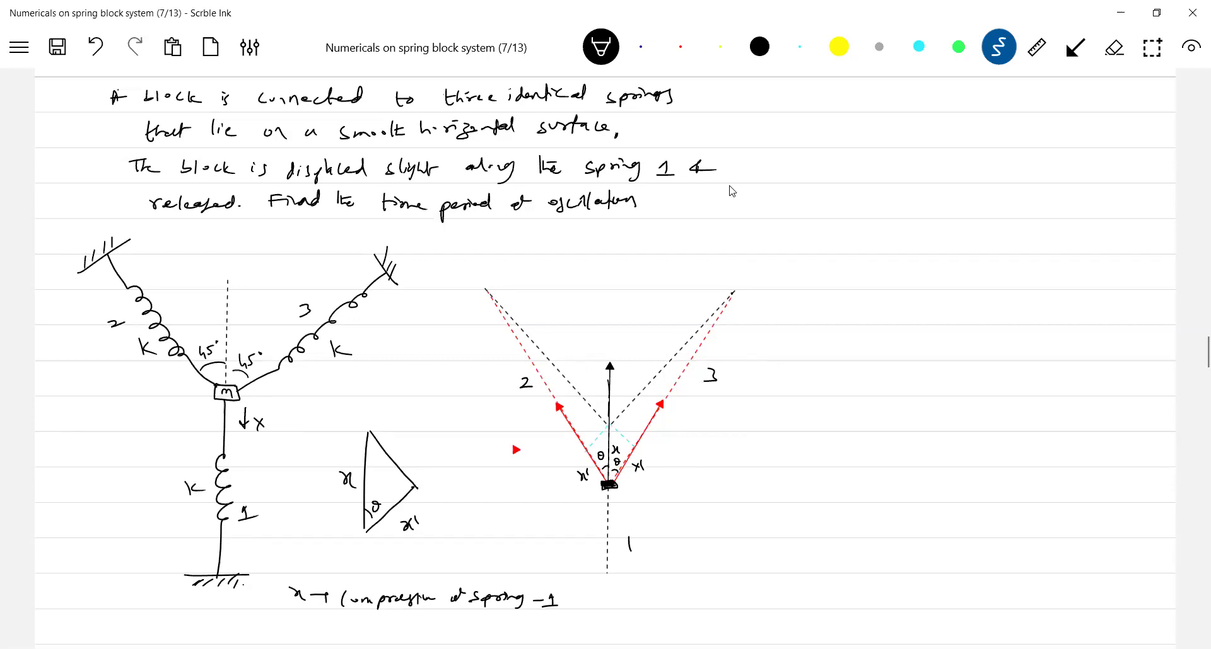
Step: Save the notes and erase the right-hand x' label near the block
key(ctrl+s)
key(Return)
drag(634, 470, 649, 460)
Step: Write 'x′ → Elongation of spring-2 & 3' below the first note
drag(297, 628, 315, 630)
drag(325, 630, 340, 636)
mouse_move(351, 624)
mouse_down()
mouse_move(411, 638)
mouse_move(431, 621)
mouse_move(541, 643)
mouse_move(619, 637)
mouse_up()
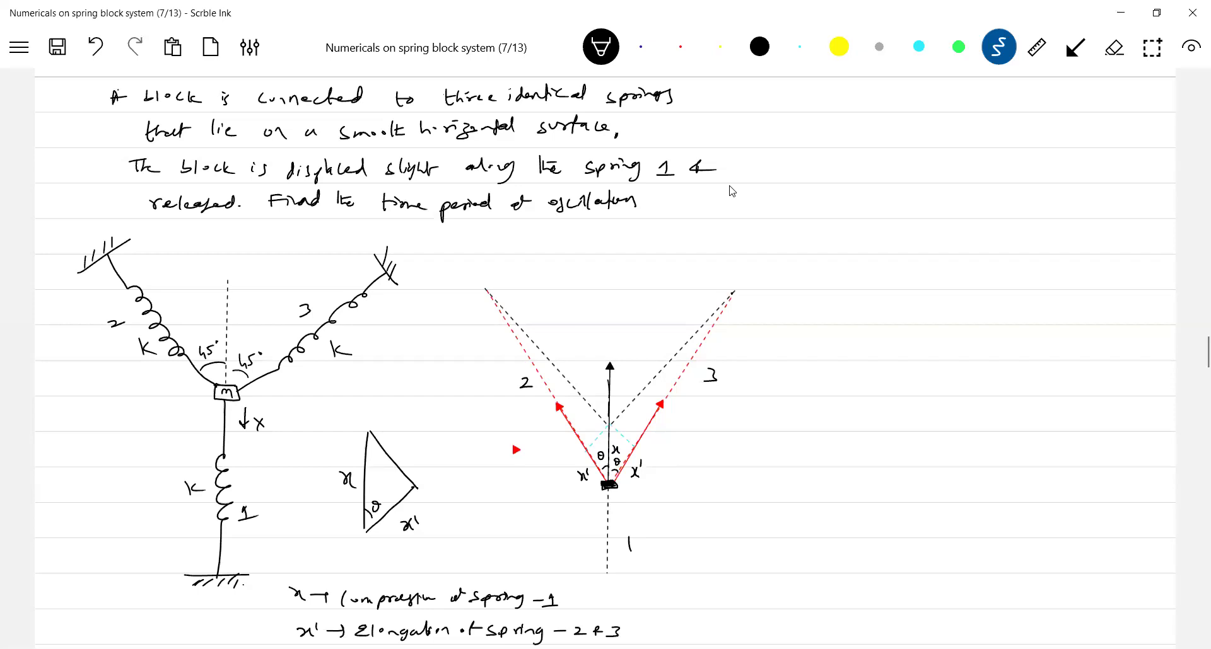
Step: Label the spring forces kx, kx' and kx' on the diagram and mark the block m
mouse_move(613, 334)
mouse_down()
mouse_move(614, 351)
mouse_move(633, 352)
mouse_up()
drag(674, 412, 684, 424)
drag(688, 416, 696, 426)
mouse_move(697, 417)
mouse_down()
mouse_move(688, 426)
mouse_move(702, 425)
mouse_up()
drag(526, 416, 536, 427)
drag(541, 418, 539, 428)
drag(550, 413, 550, 426)
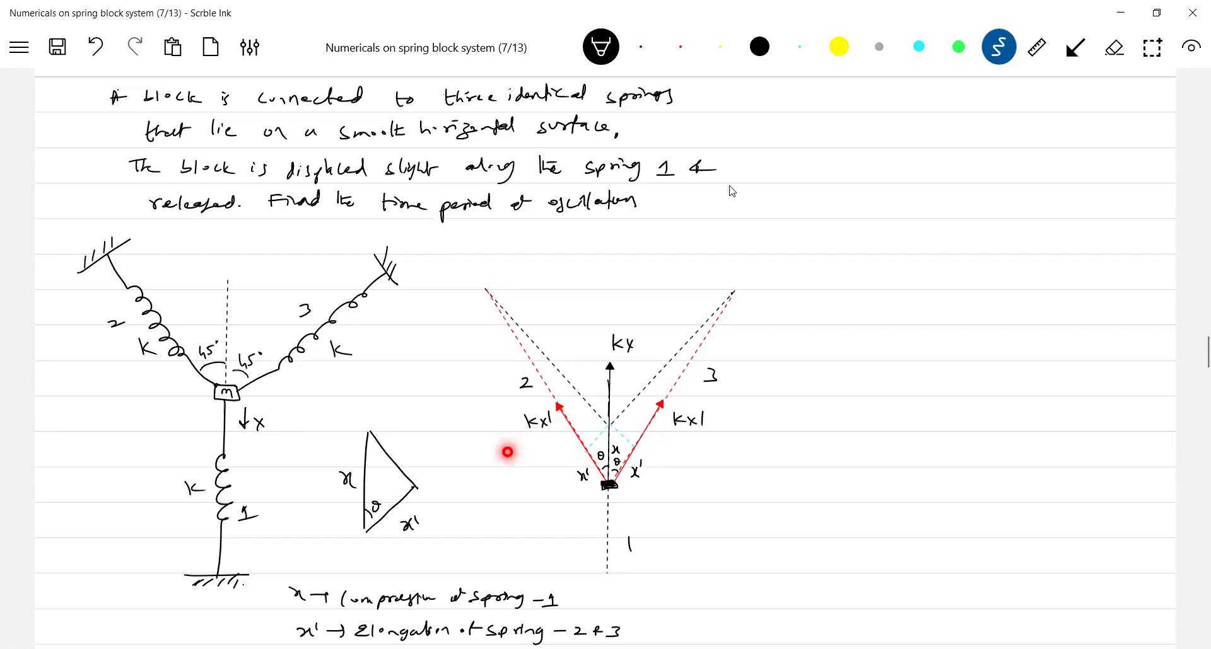
drag(572, 508, 586, 508)
Step: Begin the equation 'ma =' at top right and remove the mistaken 2kx term
mouse_move(780, 137)
mouse_down()
mouse_move(785, 125)
mouse_move(792, 135)
mouse_up()
drag(810, 126, 860, 137)
drag(869, 121, 876, 136)
mouse_move(879, 124)
mouse_down()
mouse_move(890, 132)
mouse_move(878, 140)
mouse_move(863, 123)
mouse_move(862, 138)
mouse_up()
click(902, 129)
Step: Complete the first equation as ma = kx + 2kx'cosθ
drag(873, 125, 885, 139)
mouse_move(885, 124)
mouse_down()
mouse_move(878, 139)
mouse_move(909, 128)
mouse_up()
mouse_move(905, 124)
mouse_down()
mouse_move(906, 143)
mouse_move(948, 135)
mouse_up()
mouse_move(952, 126)
mouse_down()
mouse_move(965, 139)
mouse_move(954, 141)
mouse_up()
drag(976, 122, 986, 135)
drag(995, 126, 1004, 135)
drag(1019, 130, 1027, 131)
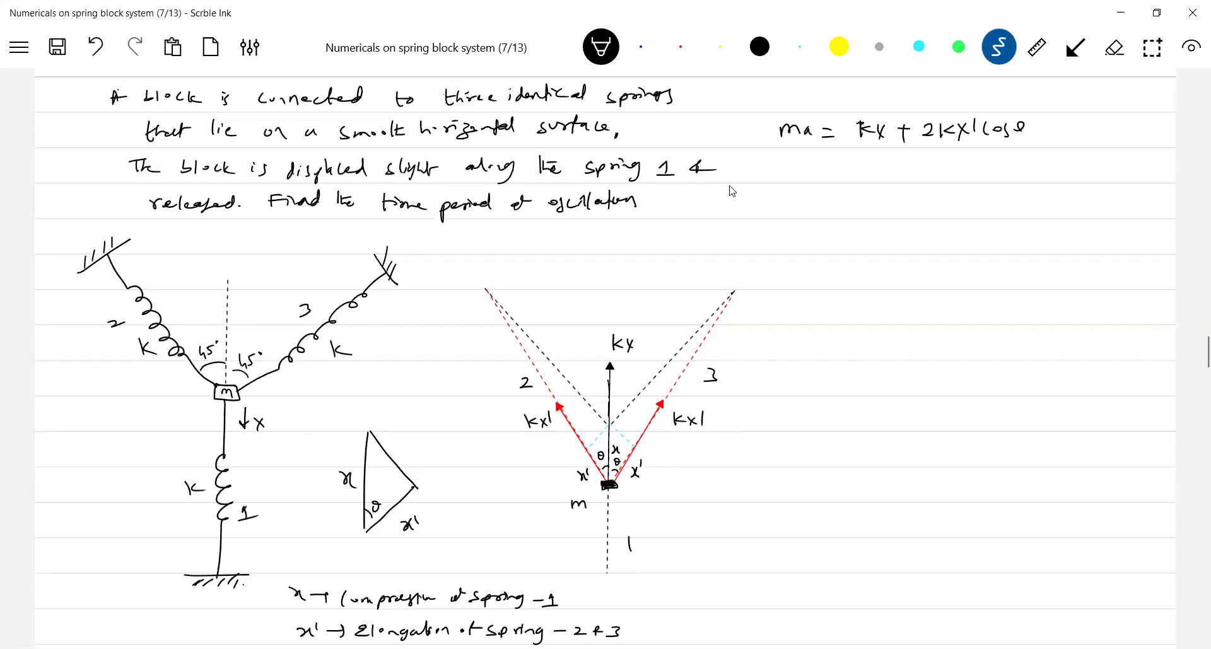
Step: Note θ = 45° beside the diagram
mouse_move(377, 382)
mouse_down()
mouse_move(374, 398)
mouse_move(394, 385)
mouse_up()
drag(387, 393, 394, 391)
mouse_move(405, 381)
mouse_down()
mouse_move(404, 393)
mouse_move(414, 385)
mouse_up()
mouse_move(414, 386)
mouse_down()
mouse_move(413, 396)
mouse_move(428, 385)
mouse_up()
Step: Write cosθ = x'/x and deduce x' = x cosθ
drag(858, 197, 856, 212)
drag(869, 203, 879, 212)
drag(891, 202, 914, 204)
drag(902, 210, 943, 217)
drag(960, 199, 958, 211)
mouse_move(934, 224)
mouse_down()
mouse_move(961, 223)
mouse_move(957, 242)
mouse_up()
drag(957, 228, 906, 284)
drag(918, 268, 944, 275)
drag(931, 279, 945, 279)
drag(960, 268, 976, 282)
drag(986, 273, 1017, 276)
Step: Substitute x cosθ for x' to get kx + 2kx cosθ·cosθ
drag(849, 314, 891, 319)
drag(905, 311, 910, 317)
mouse_move(913, 311)
mouse_down()
mouse_move(907, 325)
mouse_move(937, 317)
mouse_up()
mouse_move(930, 310)
mouse_down()
mouse_move(929, 324)
mouse_move(910, 325)
mouse_up()
mouse_move(911, 312)
mouse_down()
mouse_move(902, 327)
mouse_move(972, 322)
mouse_up()
drag(981, 310, 1004, 322)
mouse_move(1004, 309)
mouse_down()
mouse_move(993, 322)
mouse_move(1007, 321)
mouse_up()
drag(1018, 312, 1026, 319)
drag(1037, 309, 1049, 319)
drag(1058, 310, 1065, 321)
drag(1075, 309, 1077, 317)
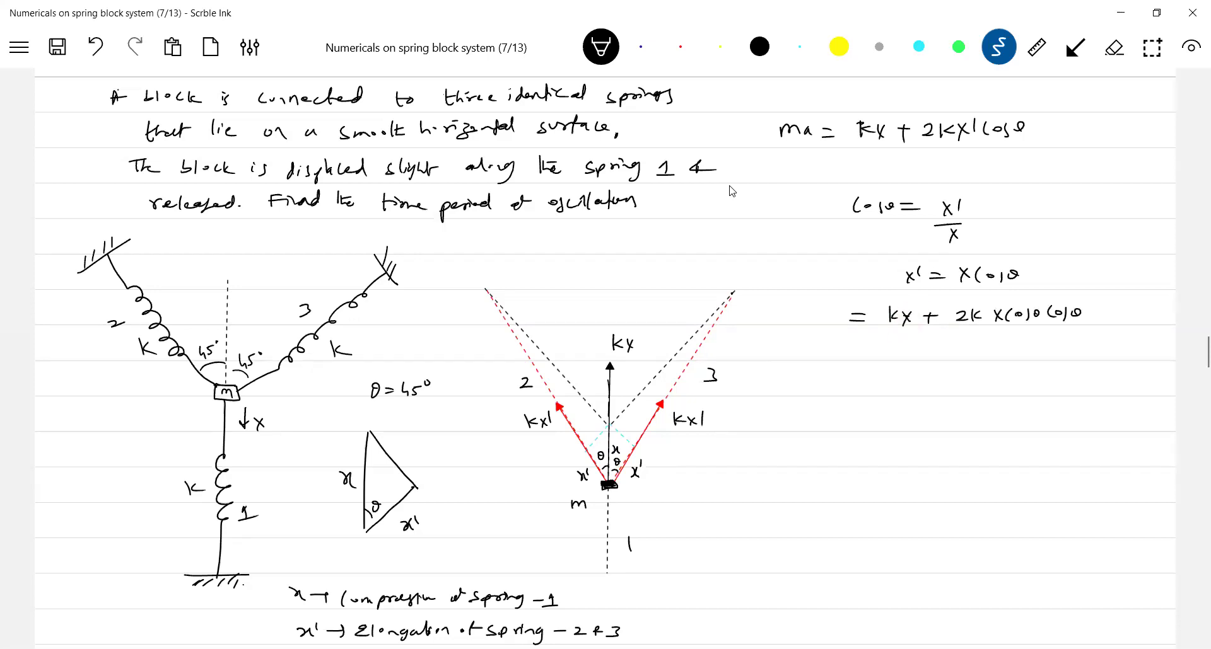
Step: Simplify to ma = kx[1 + 2cos²θ]
drag(866, 351, 882, 352)
drag(866, 357, 915, 359)
drag(922, 349, 922, 359)
mouse_move(946, 344)
mouse_down()
mouse_move(942, 364)
mouse_move(958, 360)
mouse_up()
drag(969, 354, 1014, 363)
drag(1021, 351, 1046, 346)
drag(1050, 347, 1059, 364)
drag(818, 357, 843, 356)
drag(850, 349, 853, 357)
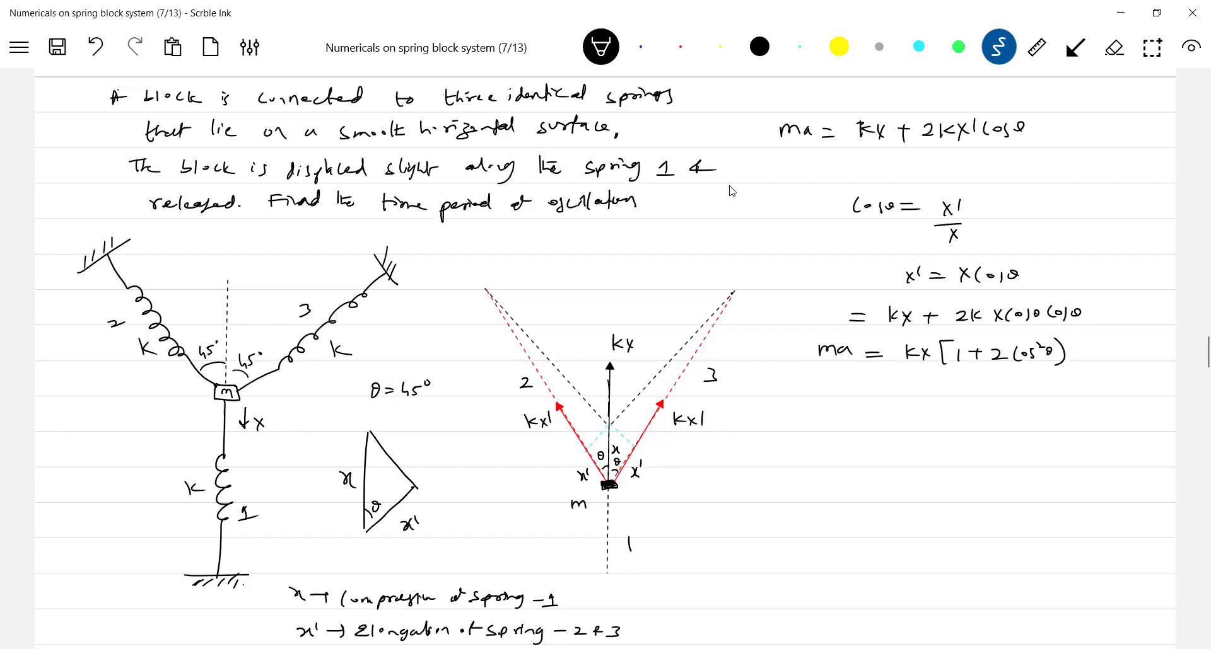
Step: Bracket the right side of the first equation and erase the stray equals sign
drag(854, 114, 852, 152)
drag(1044, 114, 1046, 154)
drag(822, 129, 833, 134)
Step: In red, bracket and negate both ma equations' right sides, then begin 'a = −' below
click(680, 47)
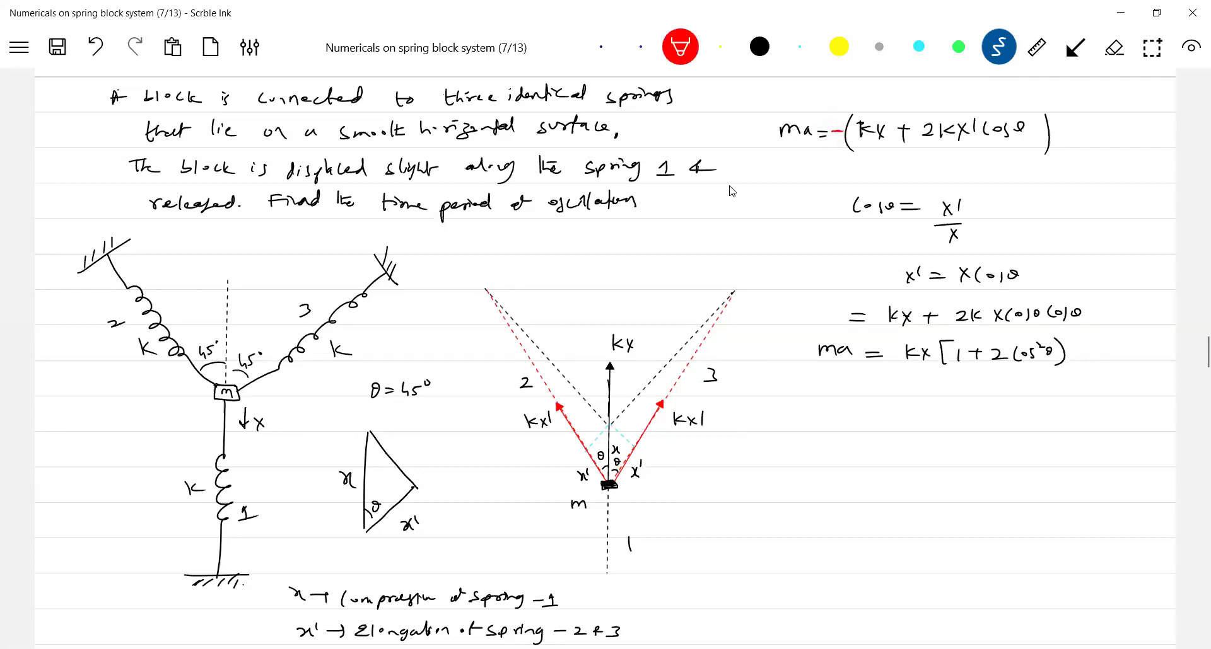
drag(890, 296, 894, 333)
drag(1086, 291, 1094, 330)
drag(911, 332, 911, 371)
drag(1067, 338, 1050, 375)
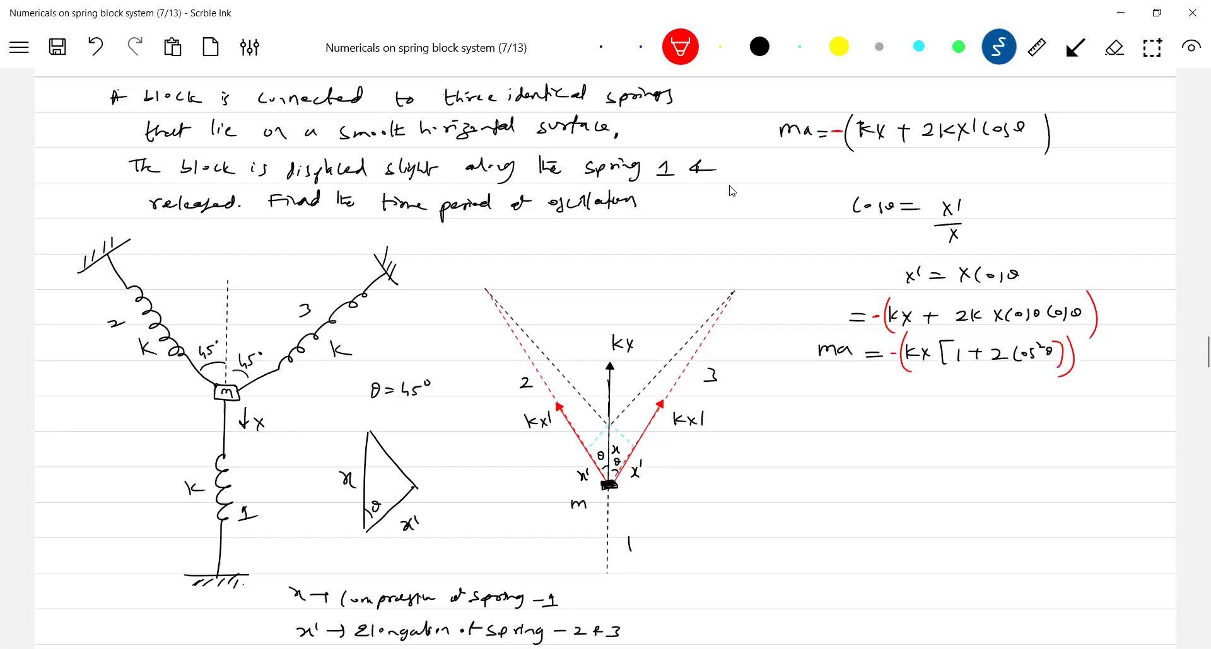
mouse_move(934, 332)
mouse_down()
mouse_move(957, 363)
mouse_move(949, 371)
mouse_up()
mouse_move(849, 414)
mouse_down()
mouse_move(852, 424)
mouse_move(880, 417)
mouse_up()
drag(867, 424, 917, 417)
Step: Write the acceleration expression a = −k[1+2cos²θ]x/m in red
mouse_move(941, 407)
mouse_down()
mouse_move(940, 429)
mouse_move(962, 433)
mouse_up()
mouse_move(981, 415)
mouse_down()
mouse_move(982, 428)
mouse_move(1000, 419)
mouse_up()
drag(994, 415, 993, 422)
drag(1003, 417, 1019, 423)
mouse_move(1027, 410)
mouse_down()
mouse_move(1022, 424)
mouse_move(1065, 430)
mouse_move(1067, 405)
mouse_move(1059, 431)
mouse_up()
mouse_move(928, 437)
mouse_down()
mouse_move(1037, 434)
mouse_move(999, 450)
mouse_up()
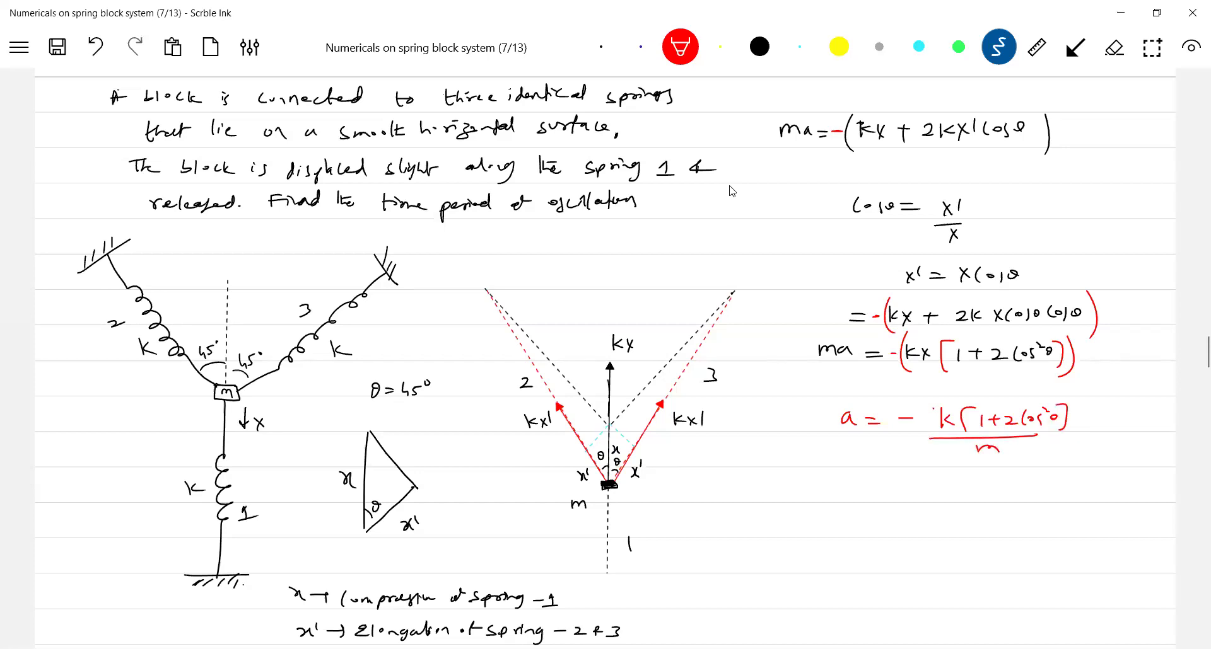
drag(1083, 411, 1097, 425)
Step: On the next line, write a = −k/m[…] substituting 1/√2 for cos45°
mouse_move(866, 492)
mouse_down()
mouse_move(857, 498)
mouse_move(872, 501)
mouse_up()
drag(879, 491, 897, 498)
drag(908, 494, 943, 499)
drag(959, 487, 970, 504)
drag(944, 519, 968, 518)
mouse_move(999, 478)
mouse_down()
mouse_move(978, 479)
mouse_move(980, 506)
mouse_up()
drag(999, 485, 1000, 500)
mouse_move(1006, 488)
mouse_down()
mouse_move(1021, 487)
mouse_move(1013, 497)
mouse_up()
drag(1032, 484, 1040, 490)
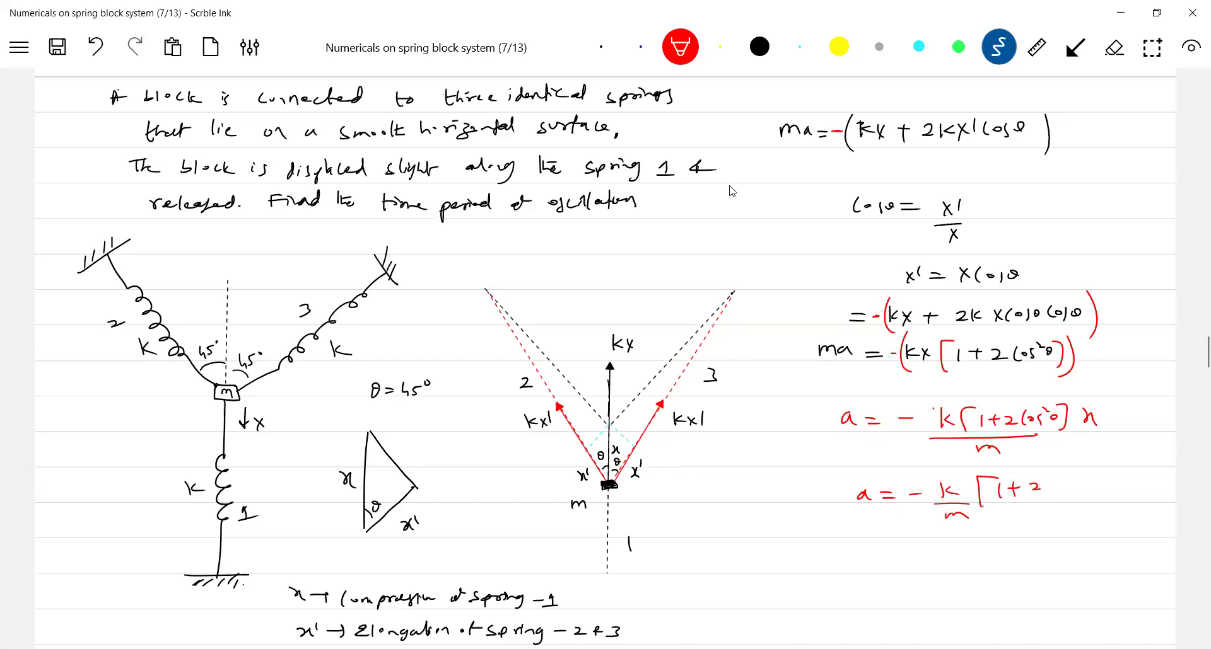
drag(1054, 476, 1049, 501)
drag(1065, 477, 1074, 500)
mouse_move(1077, 485)
mouse_down()
mouse_move(1096, 504)
mouse_move(1135, 492)
mouse_up()
Step: Write the simplified acceleration a = −2kx/m
drag(942, 553, 953, 553)
drag(940, 560, 981, 563)
drag(989, 551, 988, 565)
drag(1002, 553, 999, 581)
drag(1011, 554, 1021, 566)
mouse_move(939, 560)
mouse_down()
mouse_move(971, 556)
mouse_move(926, 568)
mouse_up()
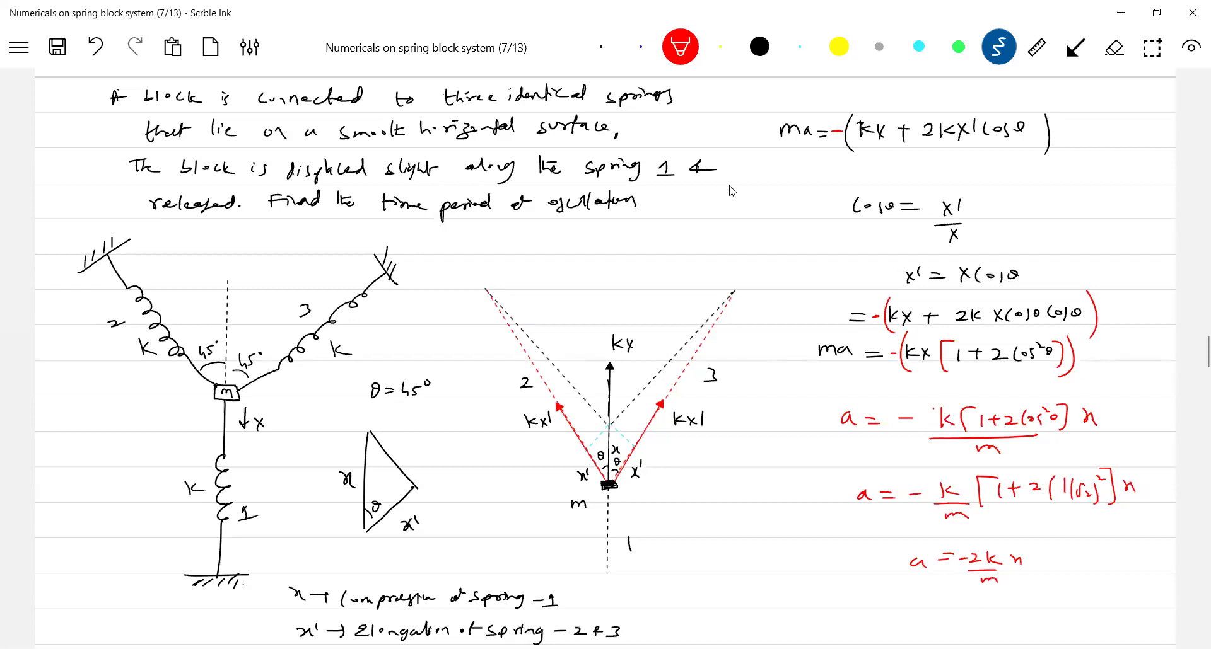
Step: Write the time period T = 2π√(m/2k)
drag(967, 604, 1007, 617)
mouse_move(1017, 609)
mouse_down()
mouse_move(1038, 618)
mouse_move(1091, 583)
mouse_up()
drag(1076, 600, 1093, 593)
mouse_move(1071, 609)
mouse_down()
mouse_move(1097, 606)
mouse_move(1094, 622)
mouse_up()
drag(1091, 614, 1104, 624)
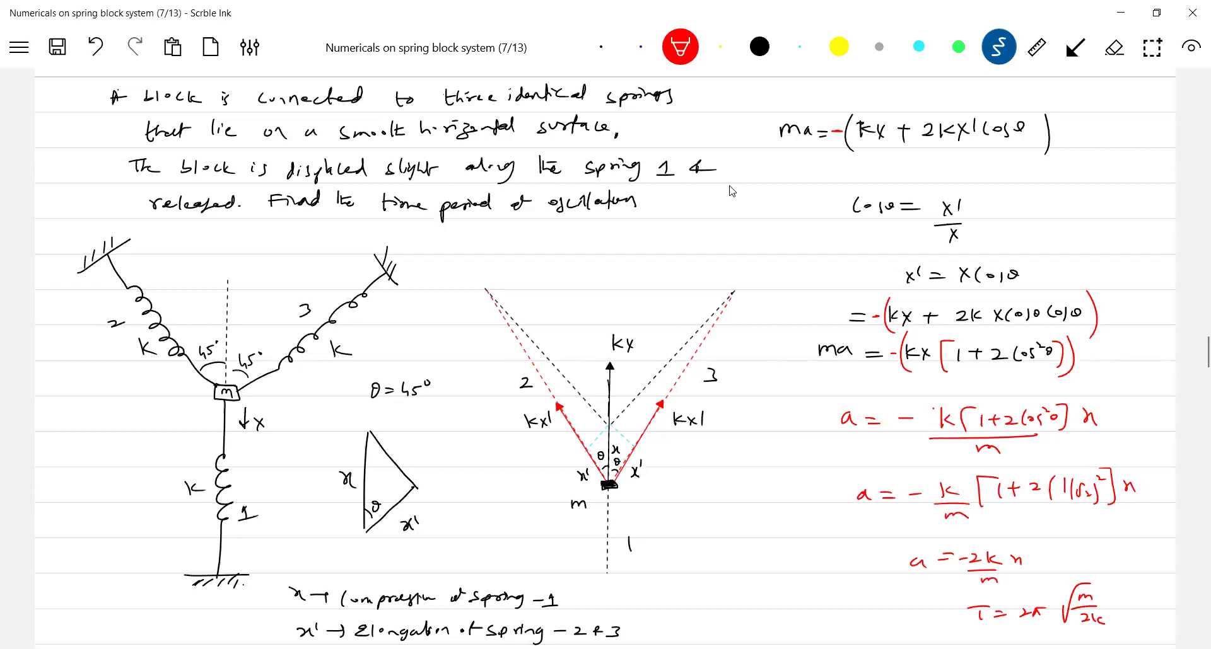
Step: Save the notebook 'Numericals on spring block system' to project SHM under its current name
key(ctrl+s)
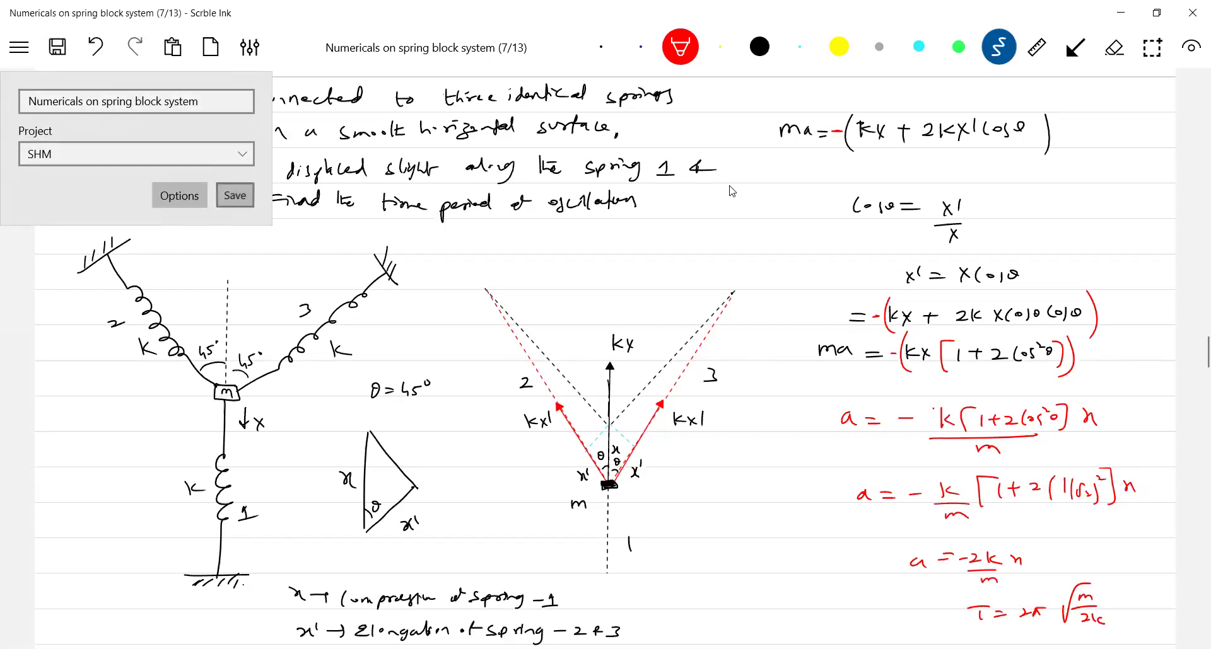
key(Return)
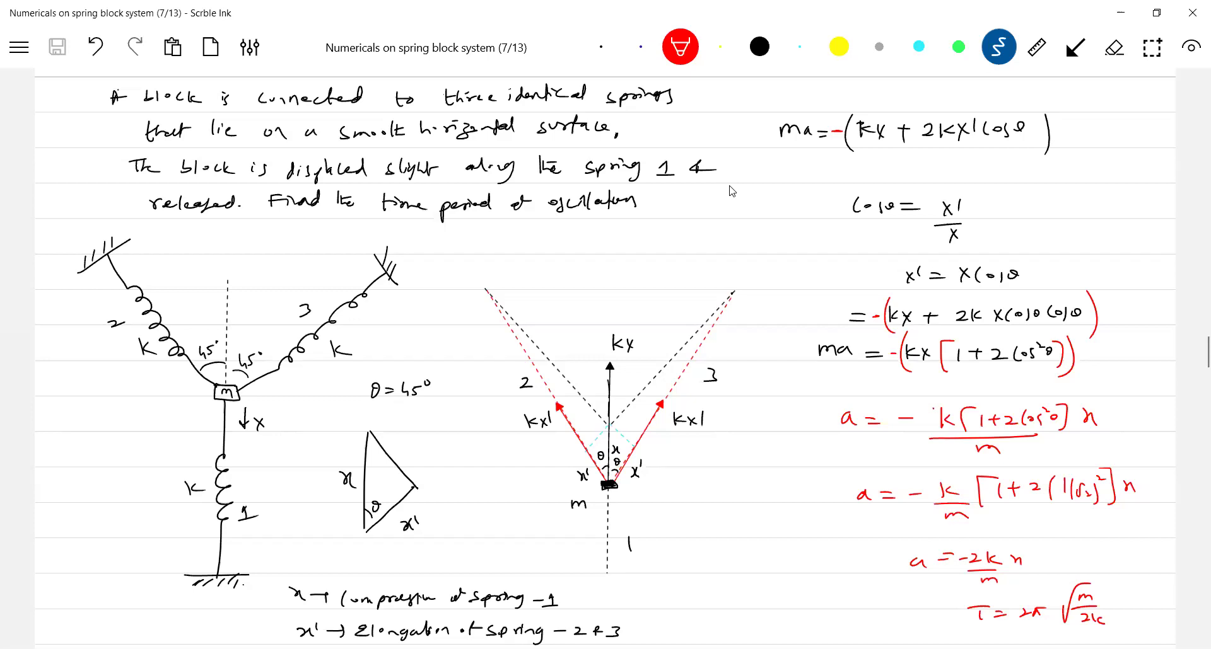
Step: Scroll to page 8's spring-block pendulum problem with the bullet of mass m/2
scroll(731, 191, down, 10)
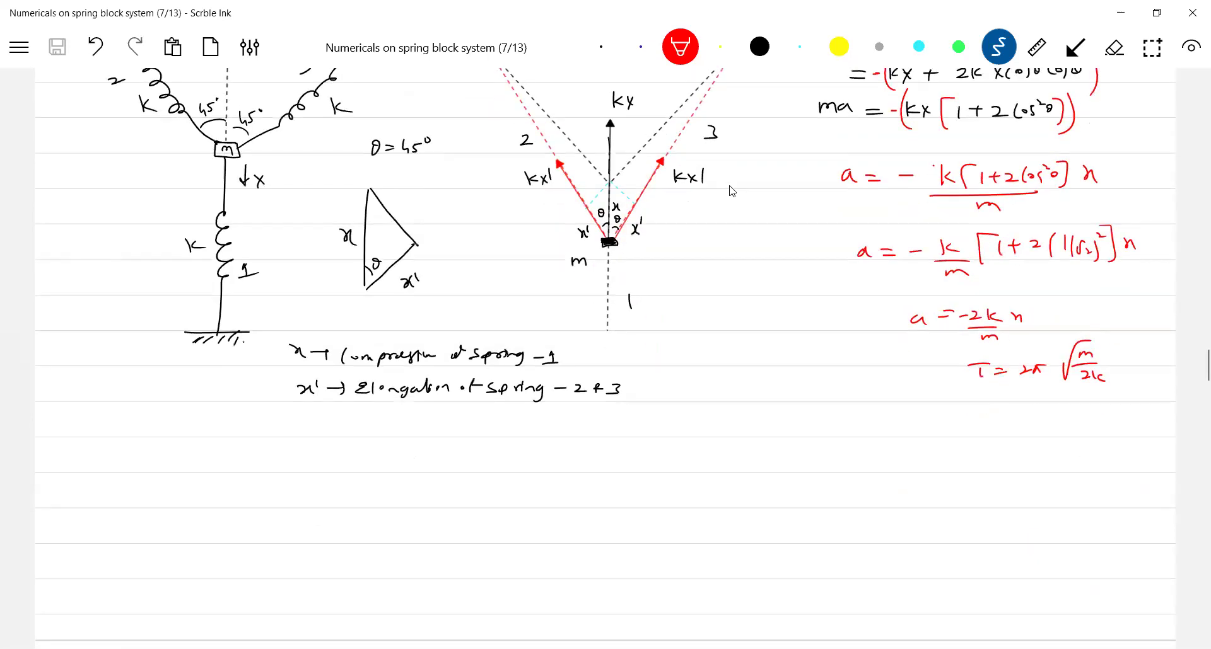
scroll(731, 191, down, 3)
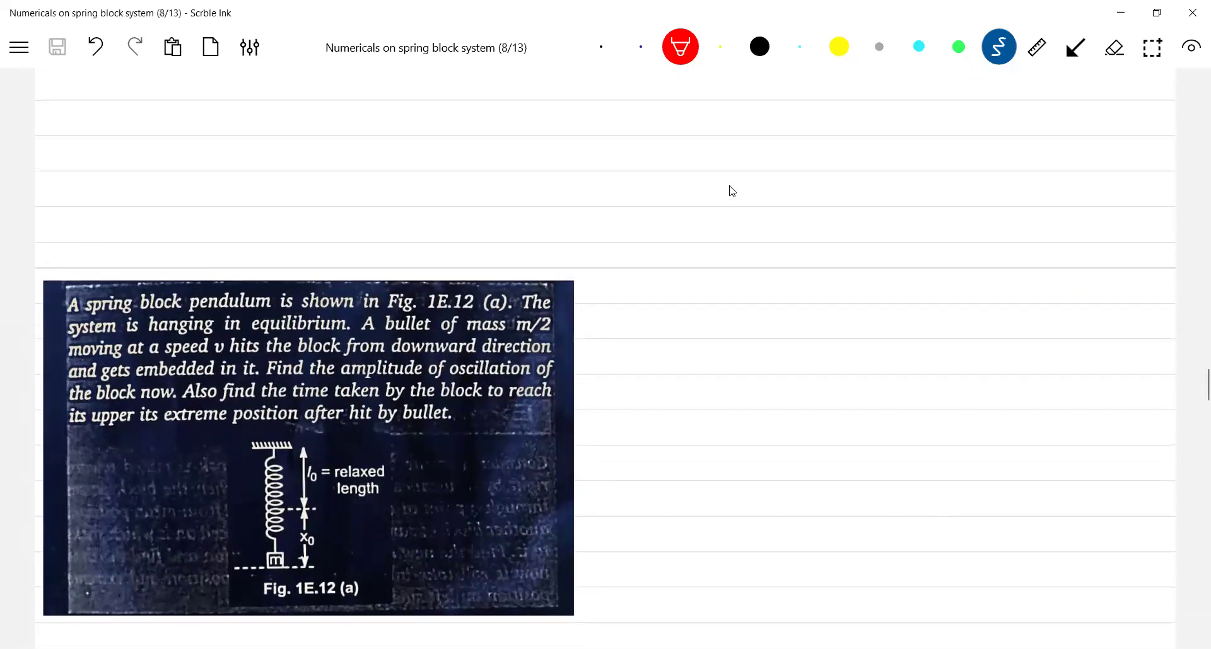
scroll(732, 191, down, 1)
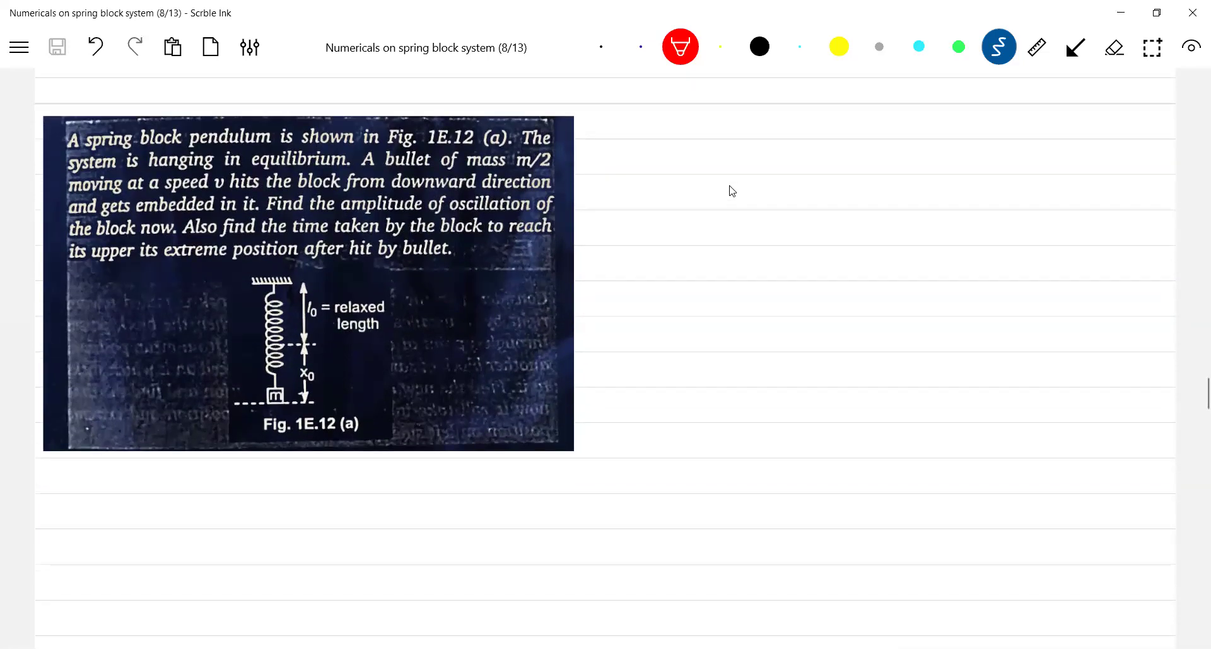
scroll(731, 191, up, 1)
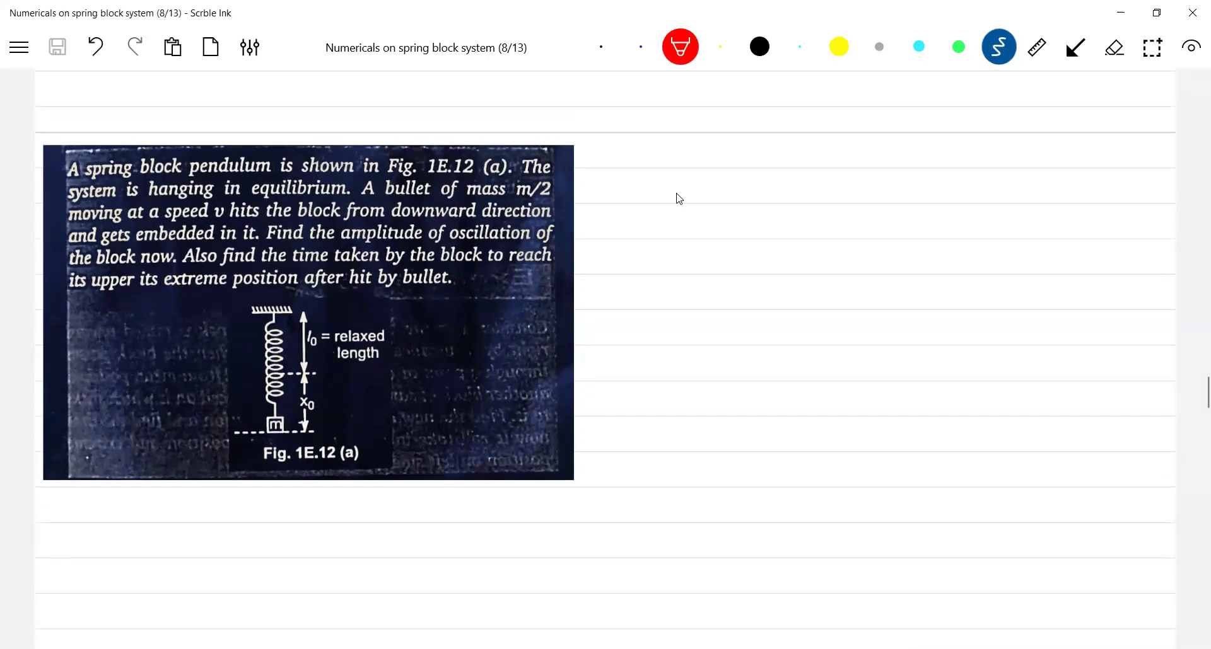
Step: Go back to the page 7 thumbnail's three-spring derivation and open its page context menu
scroll(635, 338, down, 2)
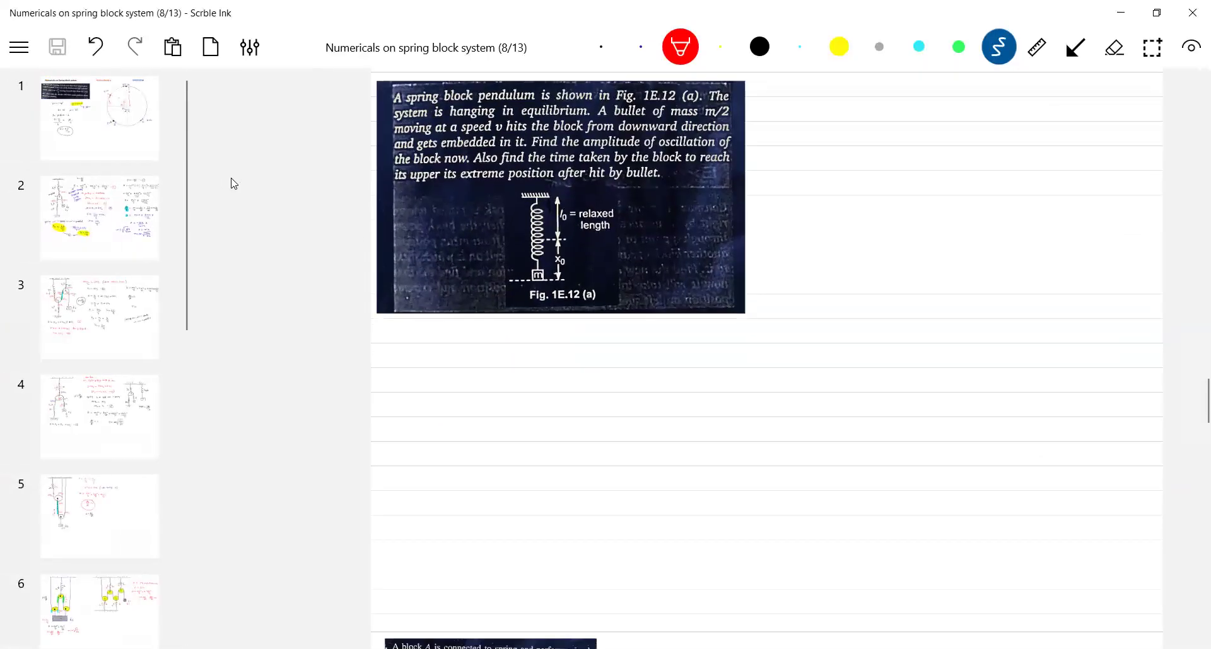
drag(180, 297, 131, 461)
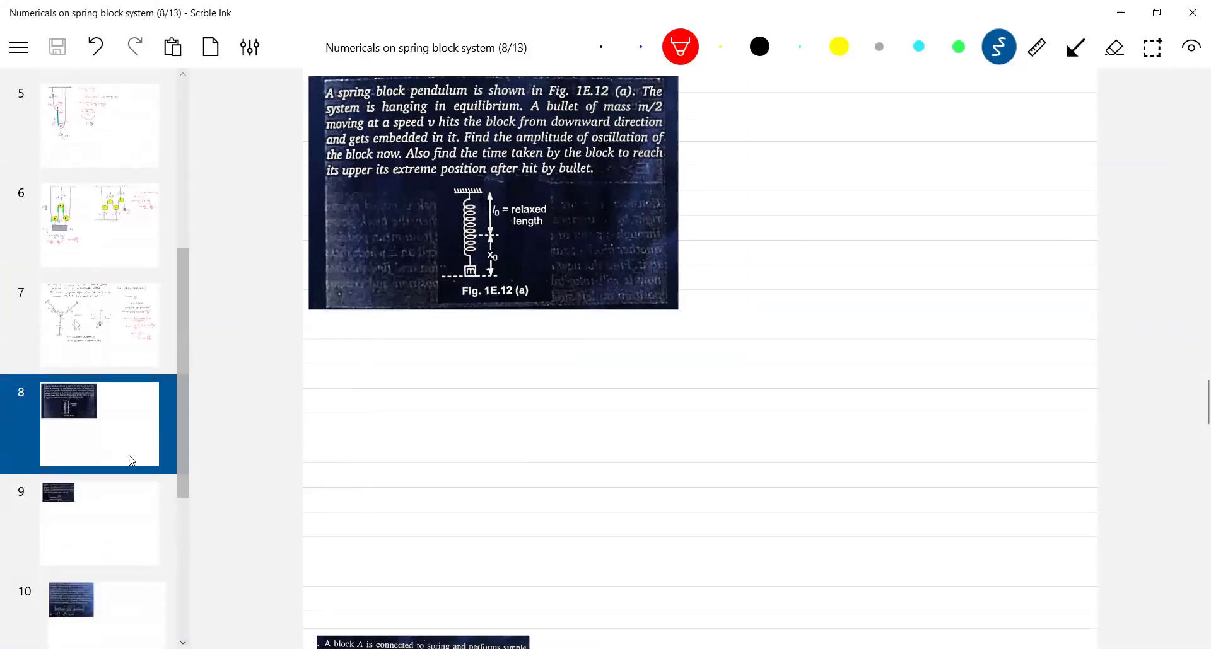
click(122, 315)
right_click(120, 311)
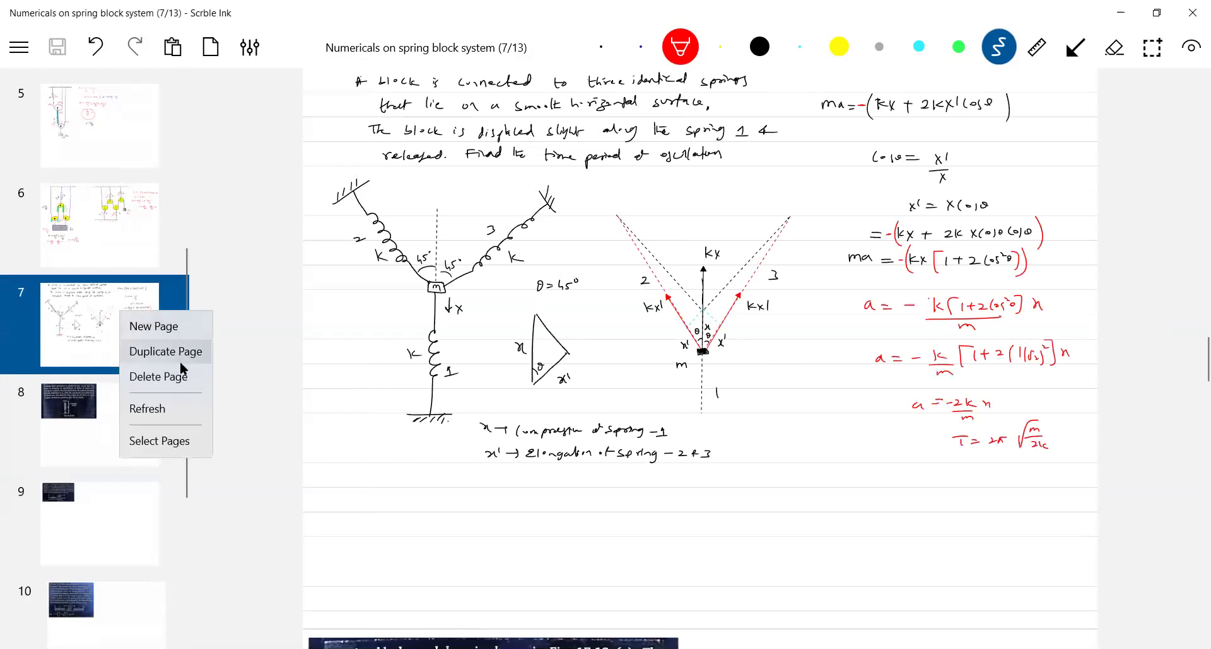